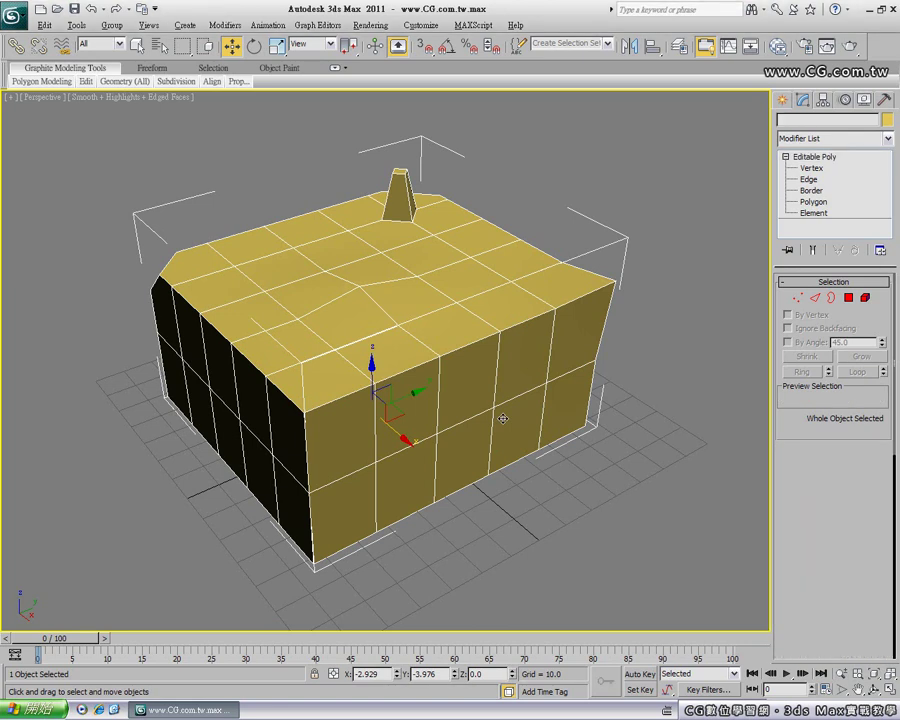
Step: Delete the existing finned box model from the scene
key("Delete")
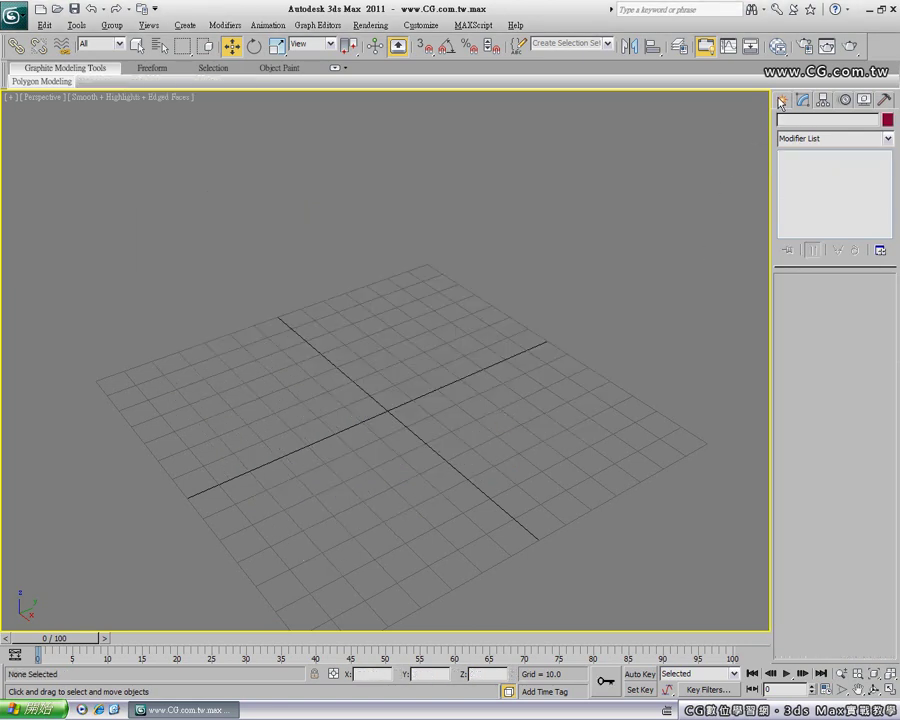
Step: Draw a standard Box of about 106.667 × 103.883 × 52.993 on the grid
left_click(782, 100)
left_click(800, 190)
mouse_move(163, 398)
left_mouse_down()
mouse_move(538, 443)
mouse_move(626, 436)
left_mouse_up()
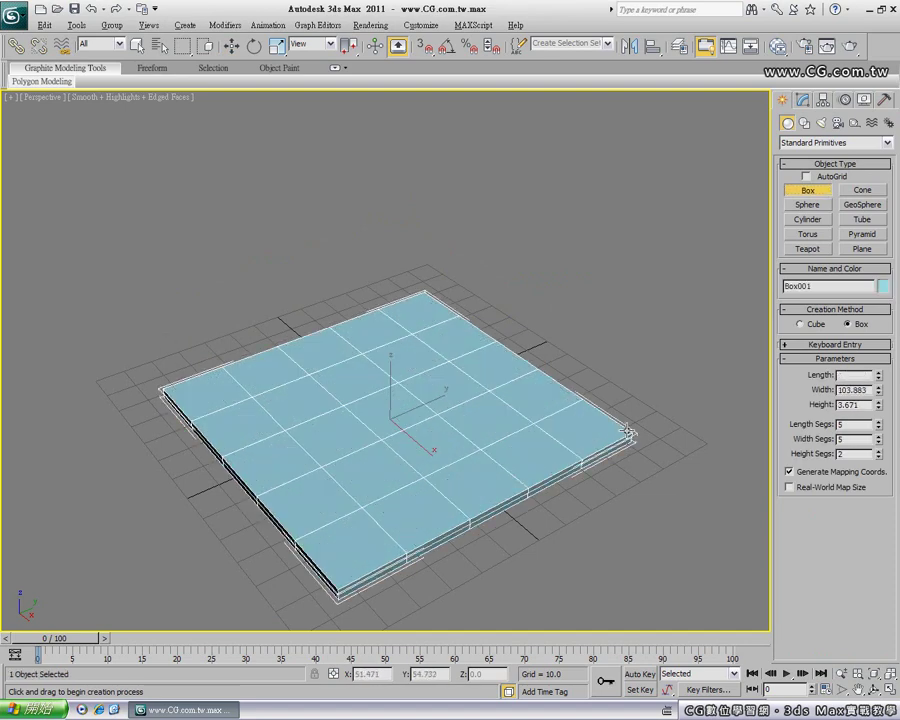
left_click(600, 281)
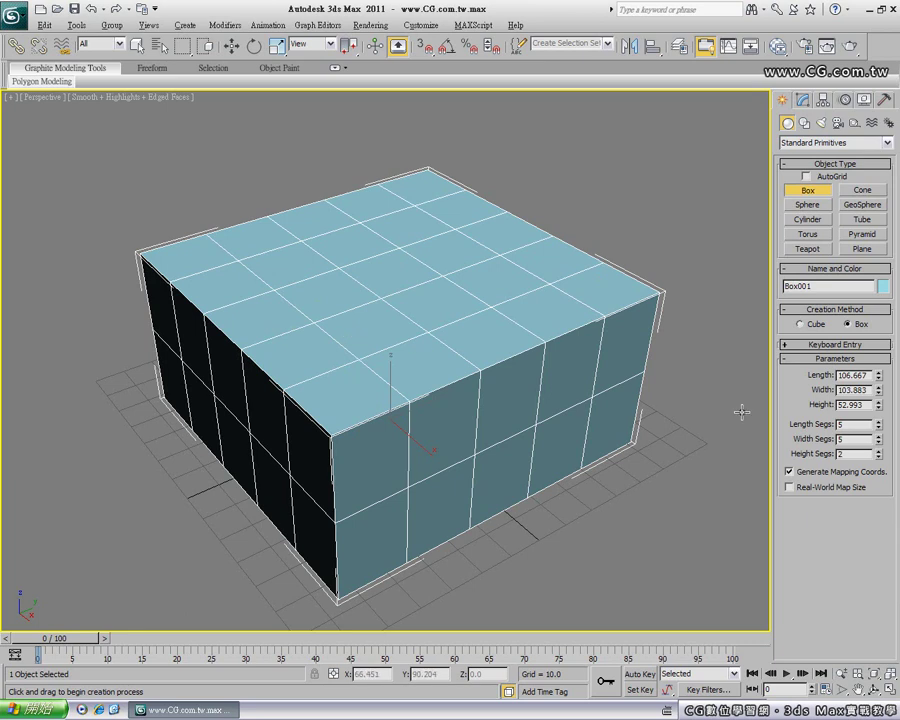
Step: Set the box's Length Segs and Width Segs to 3, keeping 2 height segments
left_click_drag(878, 426, 880, 442)
left_click(879, 443)
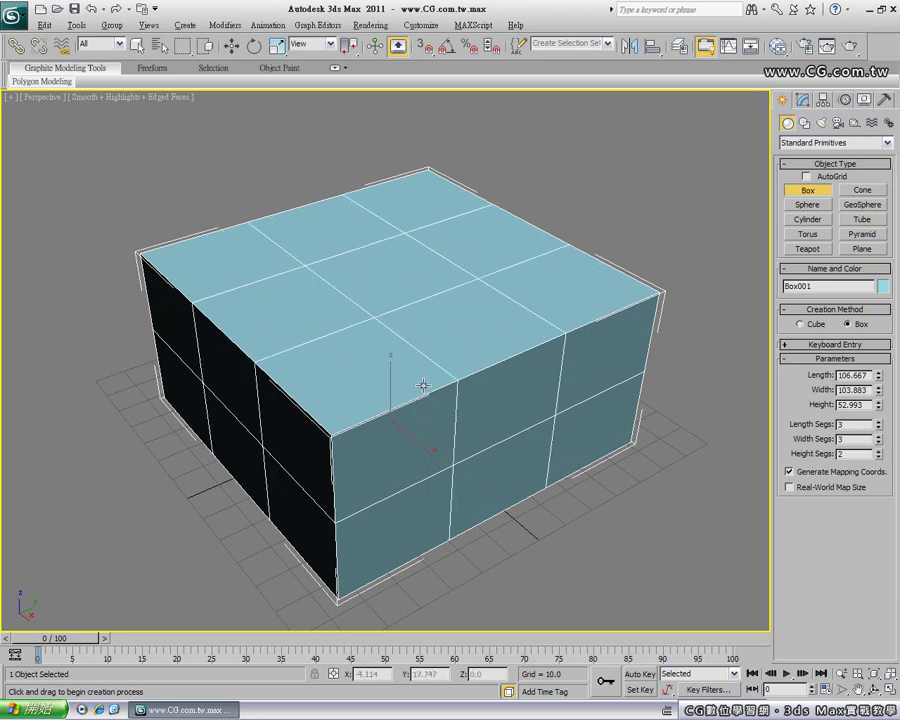
scroll(424, 376, "down", 1)
scroll(426, 372, "down", 3)
scroll(410, 395, "down", 2)
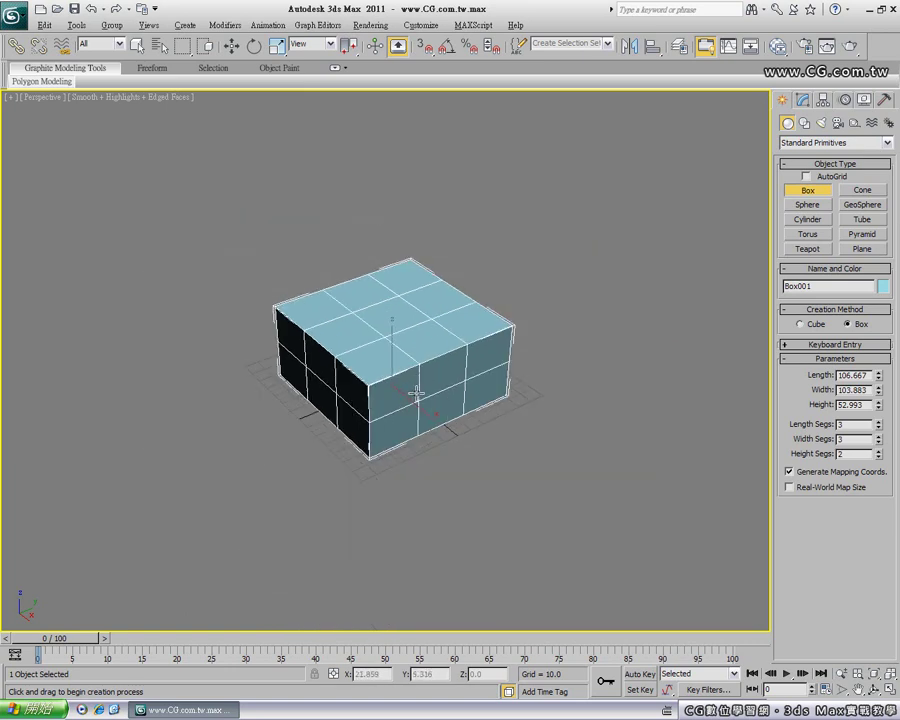
scroll(410, 395, "up", 2)
scroll(380, 400, "up", 1)
middle_click_drag(395, 390, 394, 380, "alt")
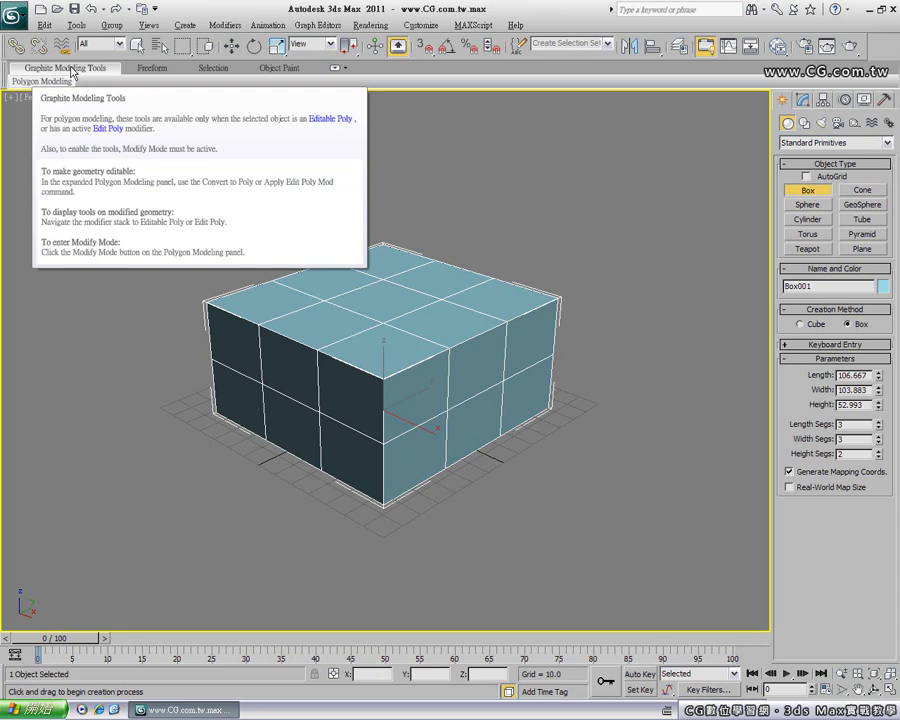
Step: Expand the Graphite Modeling Tools ribbon to reveal the Polygon Modeling panel
left_click(65, 69)
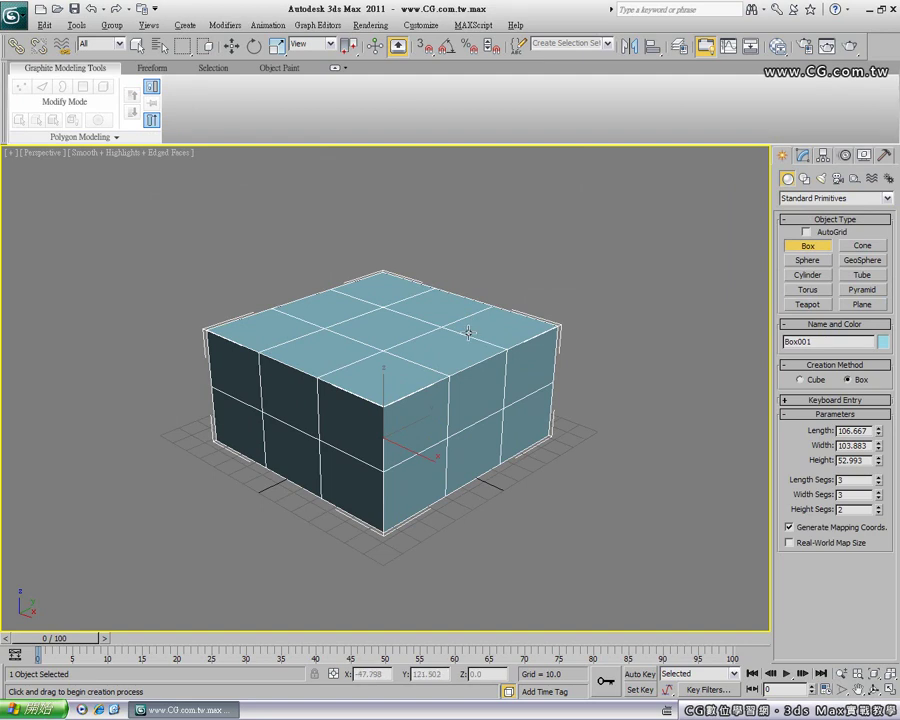
Step: Convert Box001 to an Editable Poly and expand its sub-object levels in the stack
right_click(483, 330)
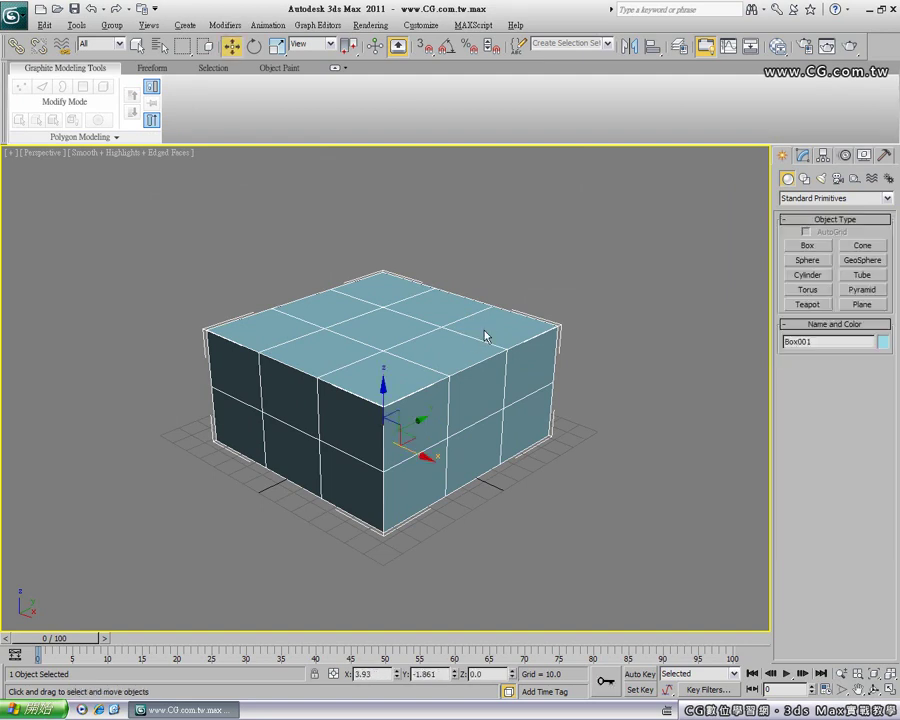
right_click(483, 333)
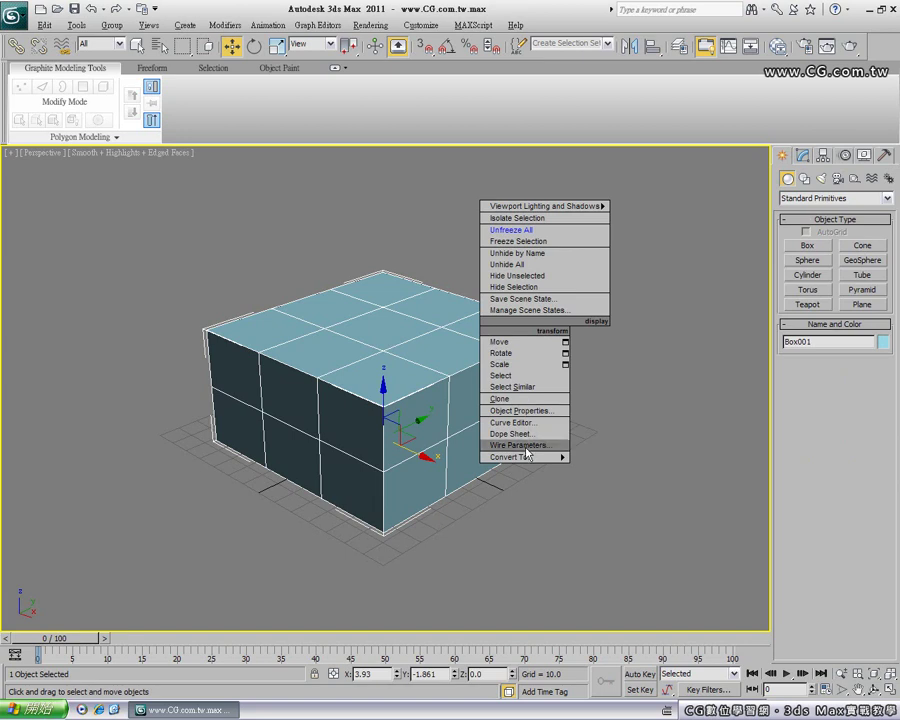
mouse_move(510, 457)
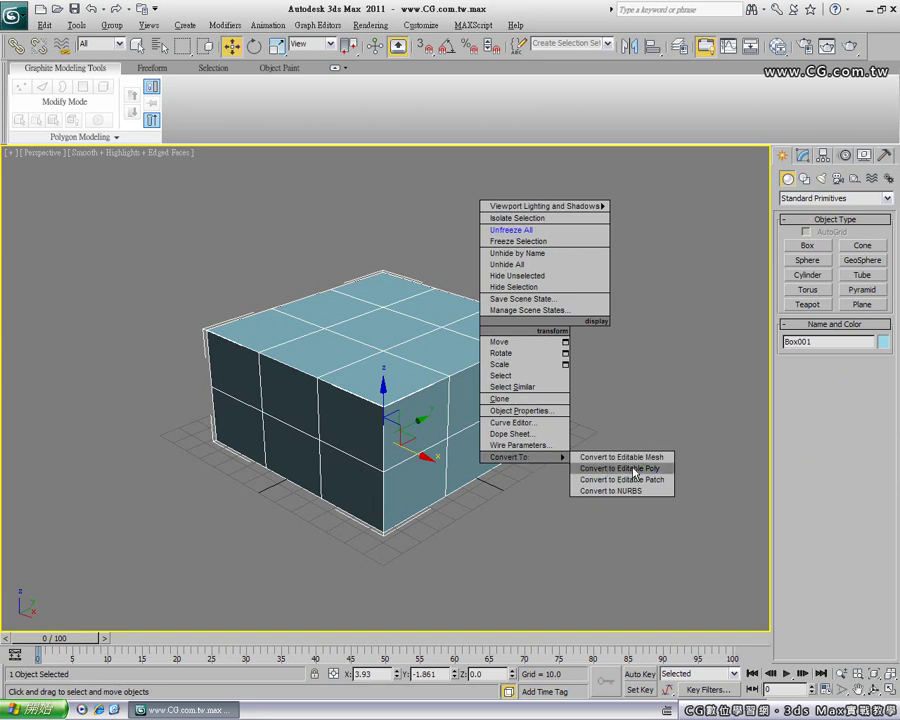
left_click(634, 469)
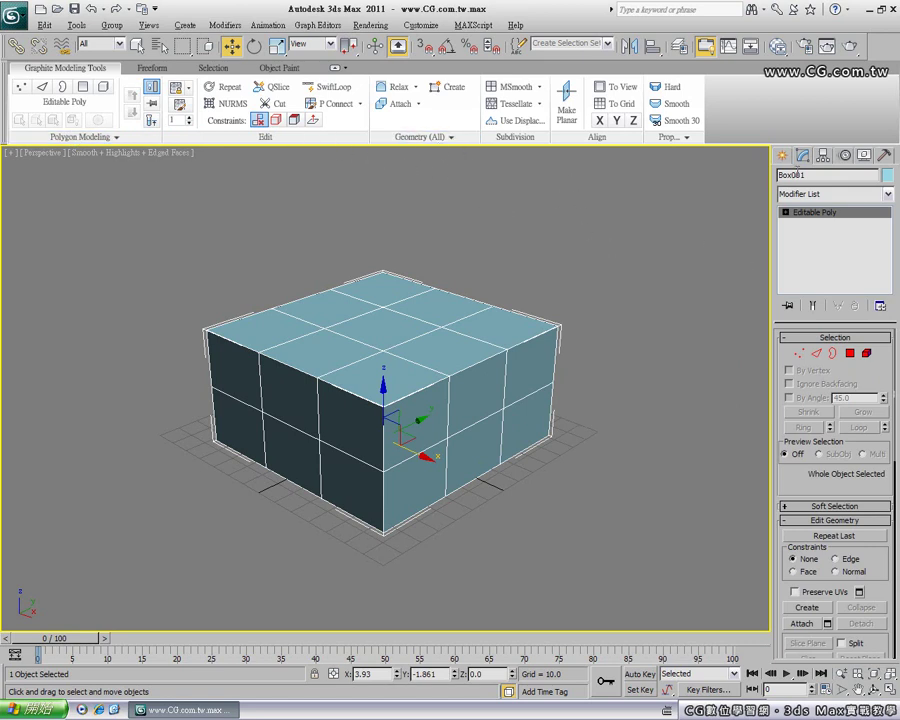
left_click(786, 212)
Step: Cycle through the Vertex, Edge and Border levels, then activate Vertex sub-object mode
left_click(811, 224)
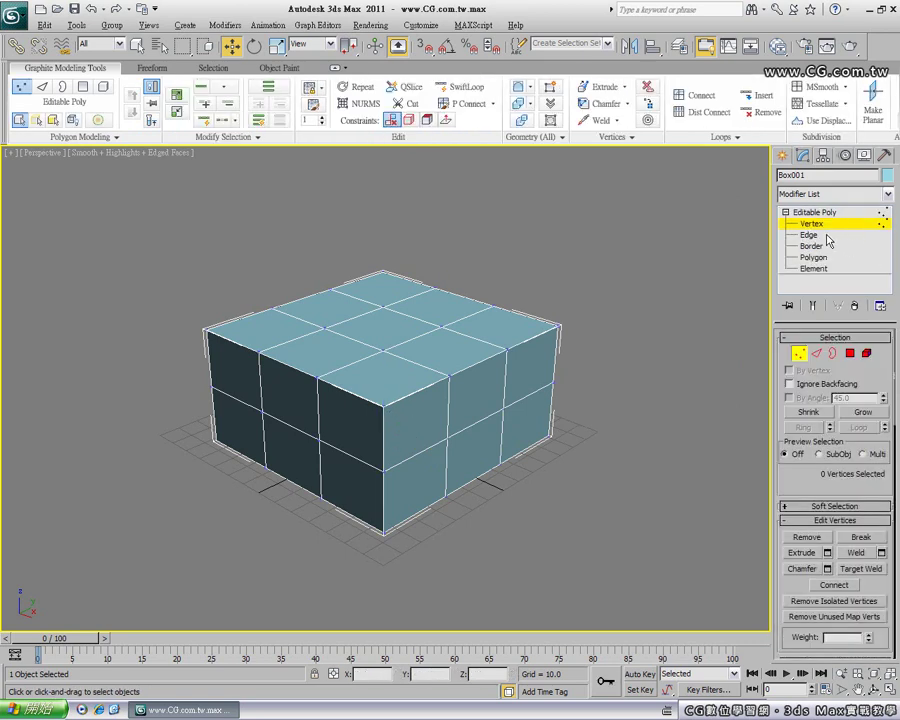
left_click(810, 235)
left_click(811, 246)
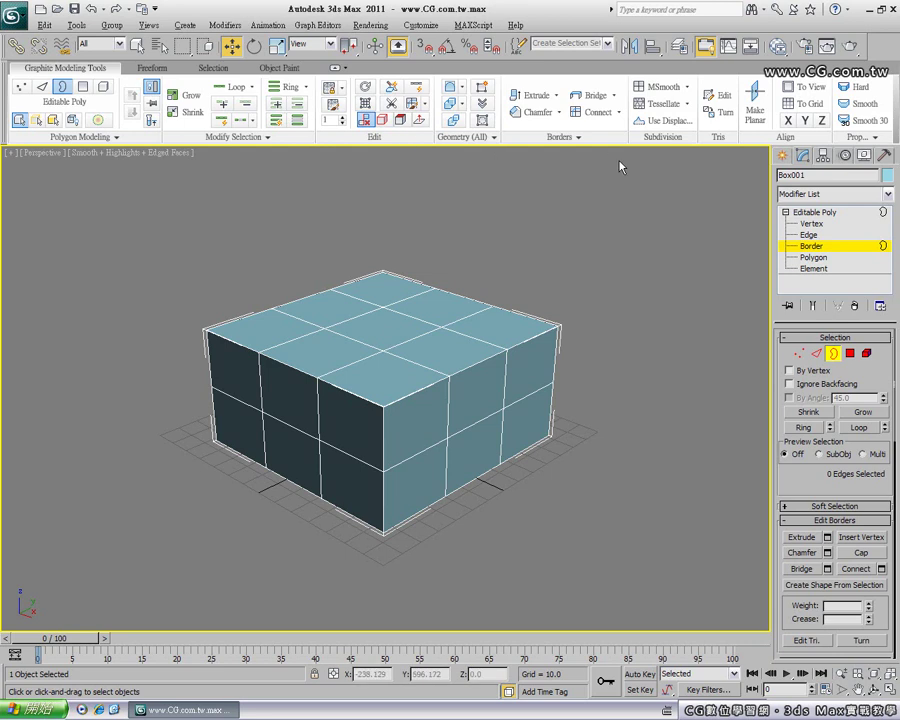
left_click(812, 212)
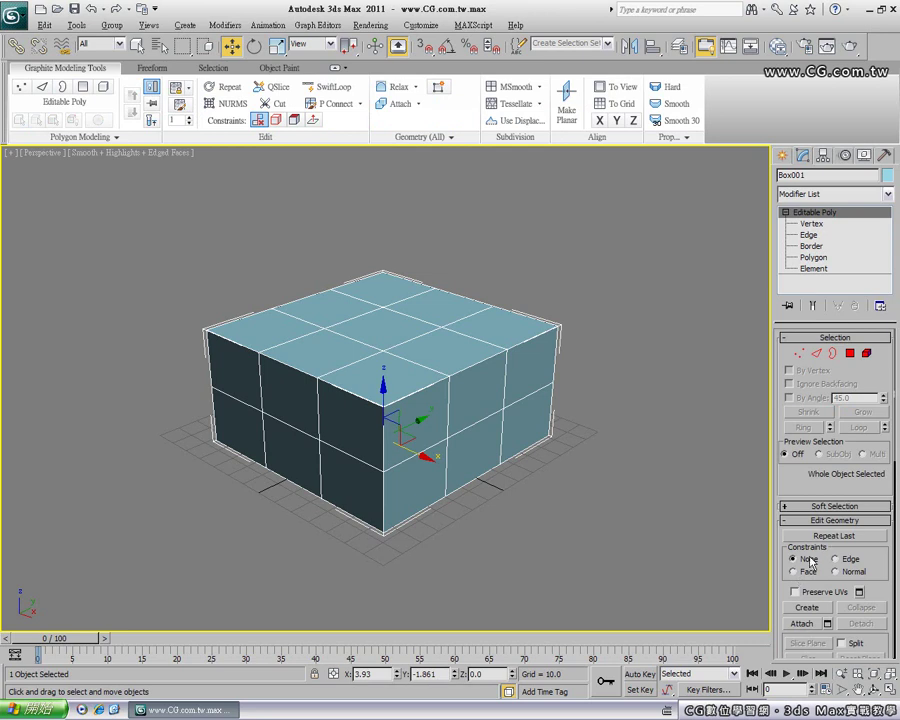
mouse_move(786, 486)
left_mouse_down()
mouse_move(789, 465)
mouse_move(790, 489)
left_mouse_up()
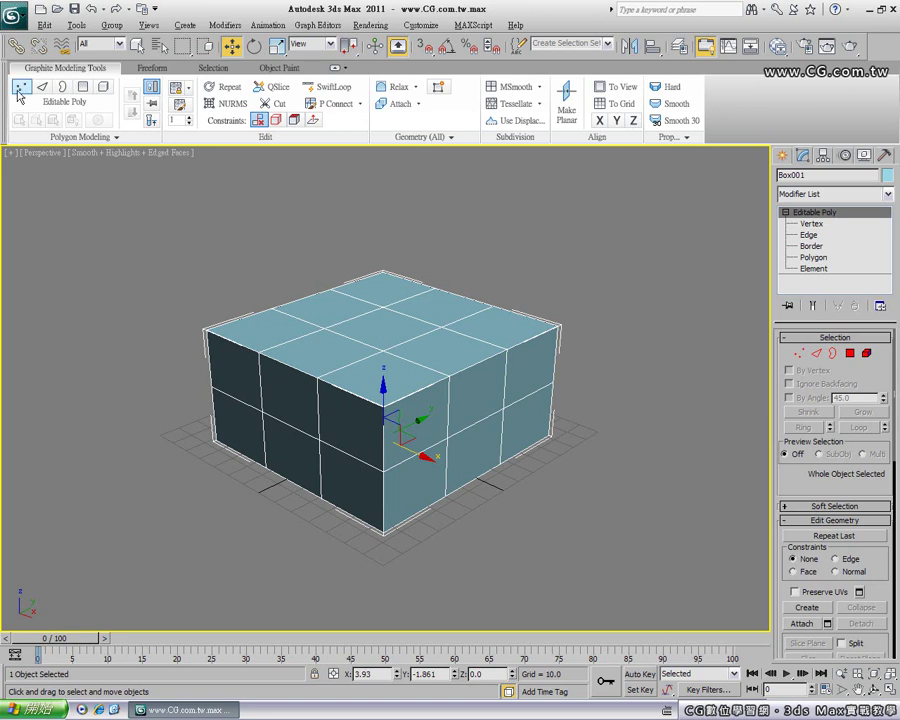
left_click(18, 89)
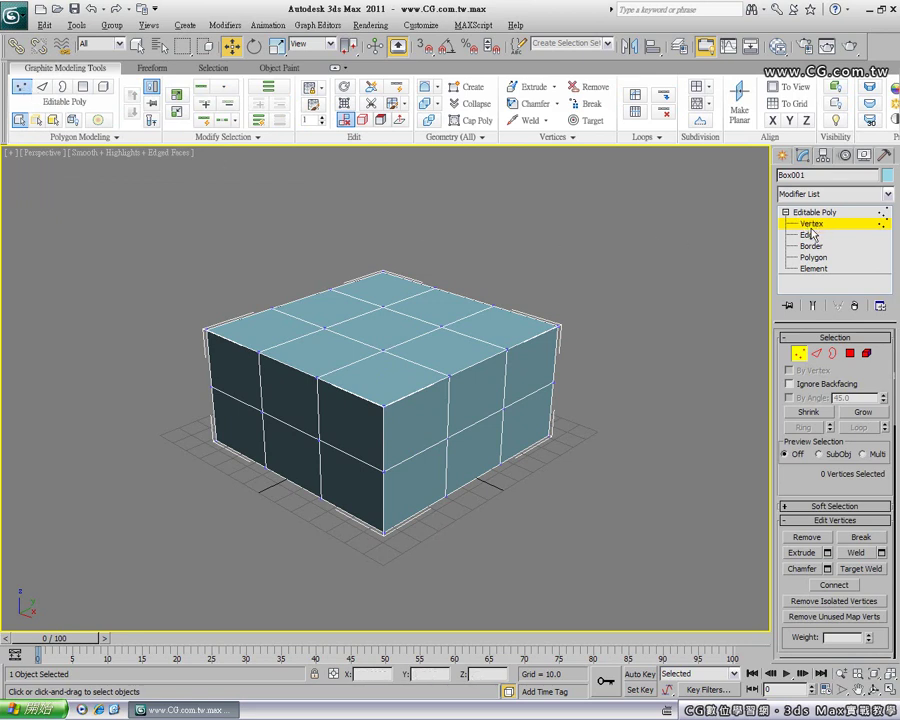
Step: Select the top face's centre vertex, test-move it along Z, and undo the move
left_click(816, 353)
left_click(833, 353)
left_click(850, 353)
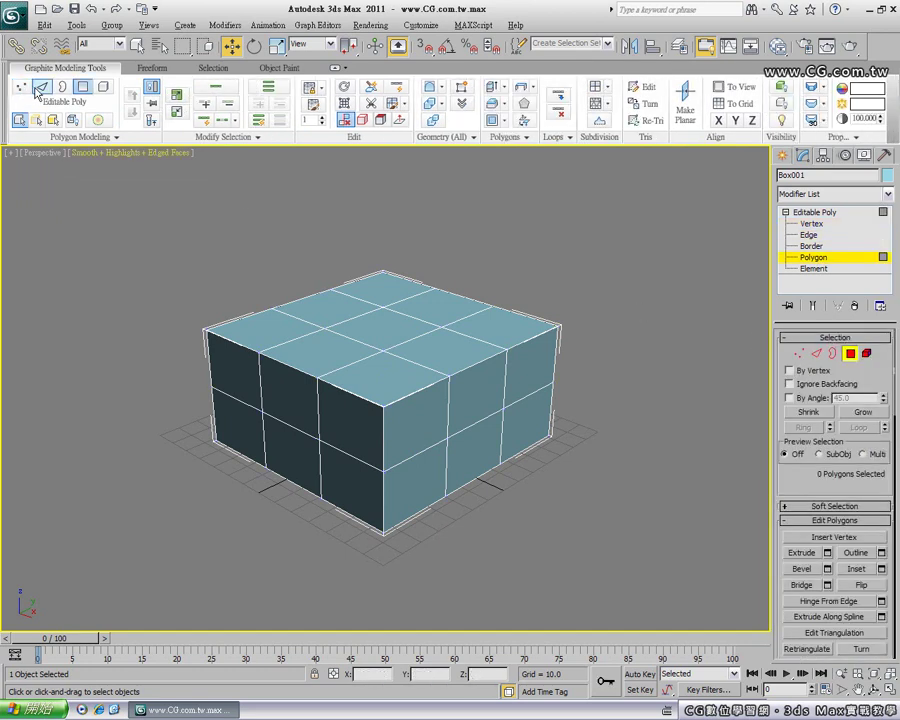
left_click(20, 88)
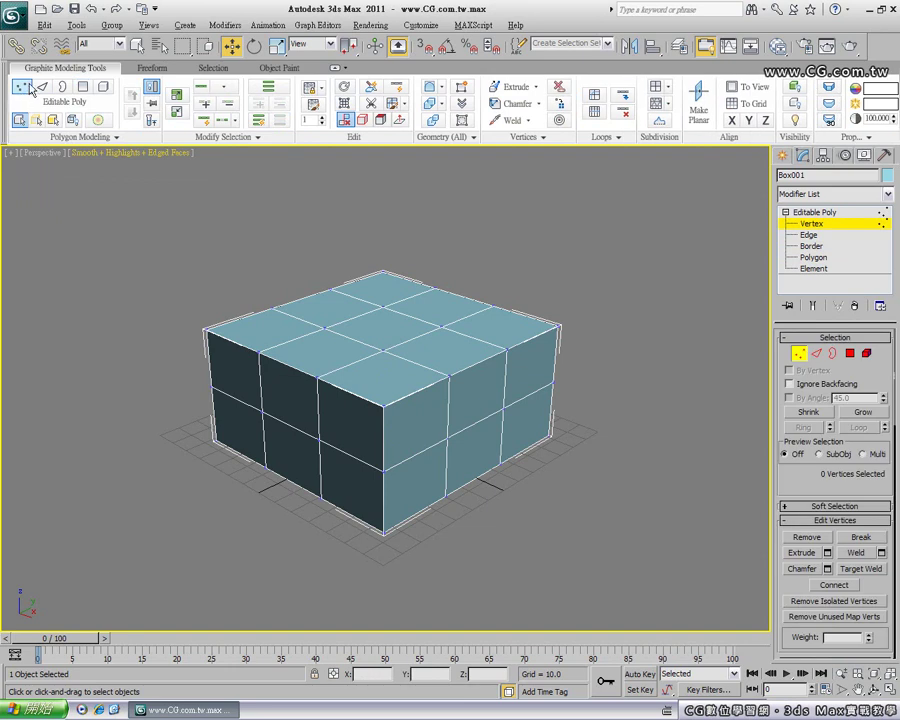
left_click(386, 356)
left_click_drag(385, 316, 397, 326)
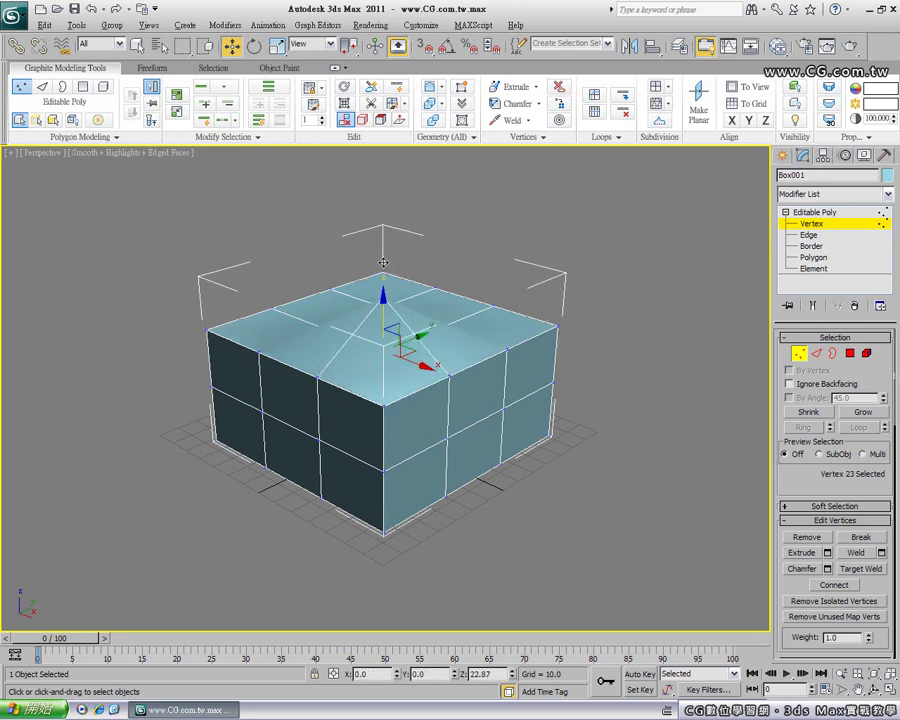
key("ctrl+z")
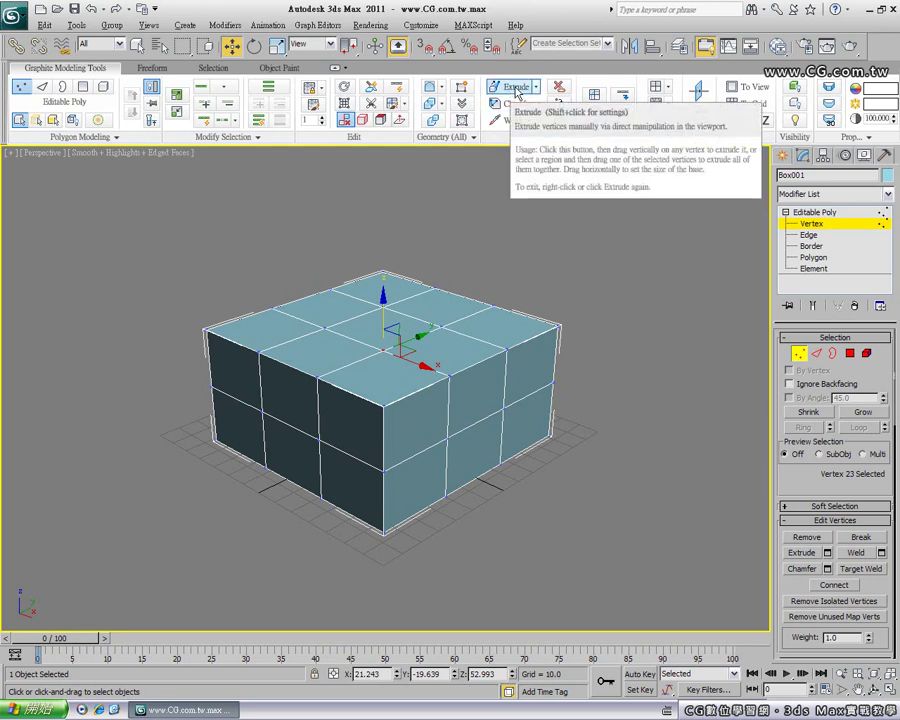
left_click(512, 88)
left_click_drag(389, 350, 443, 249)
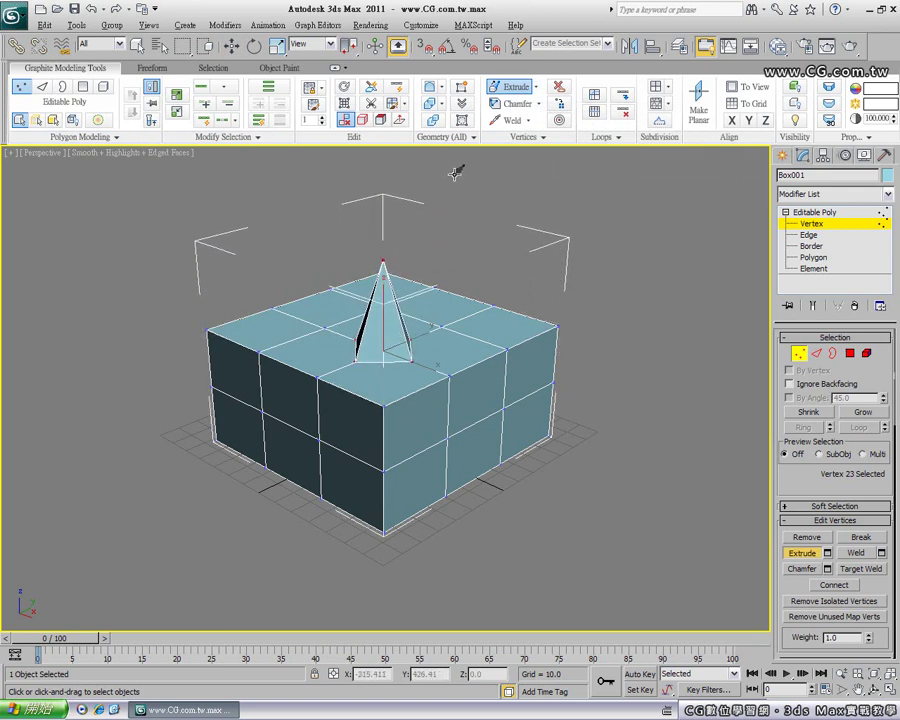
left_click_drag(443, 249, 395, 306)
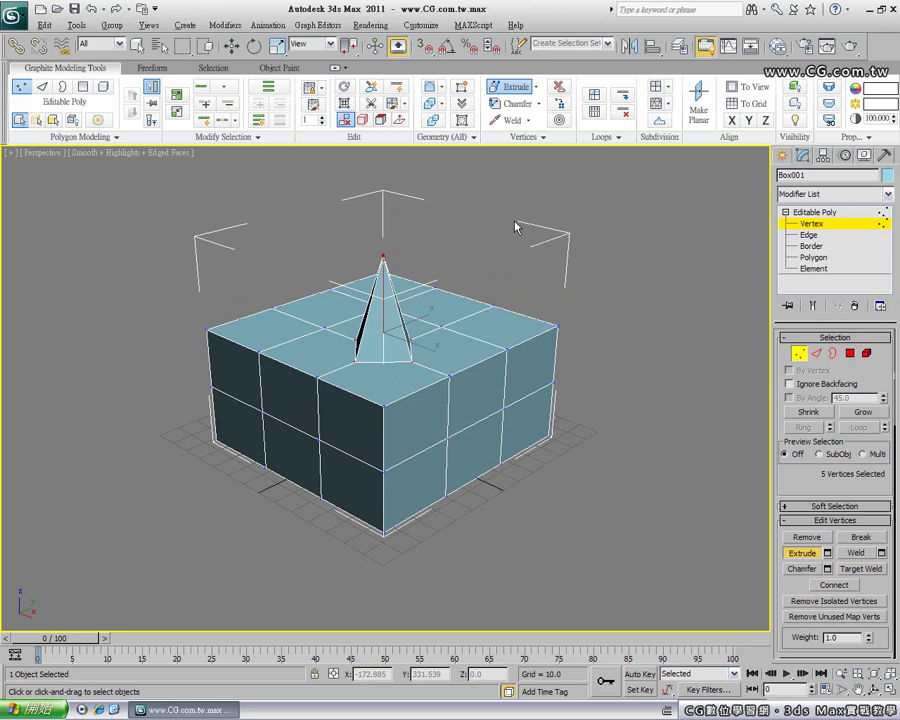
key("ctrl+z")
middle_click_drag(398, 348, 446, 293, "alt")
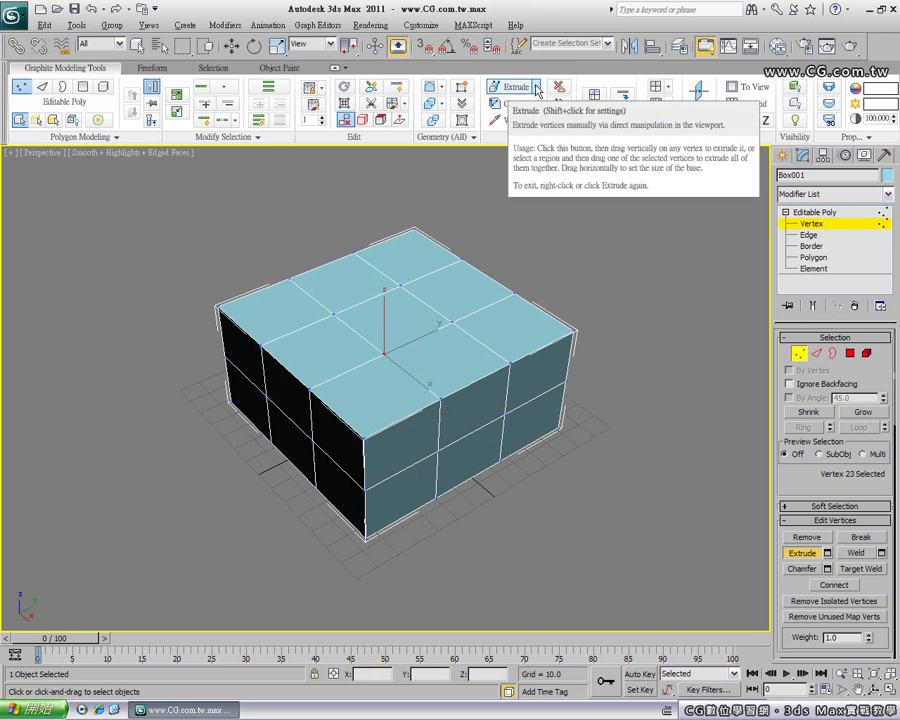
left_click(537, 88)
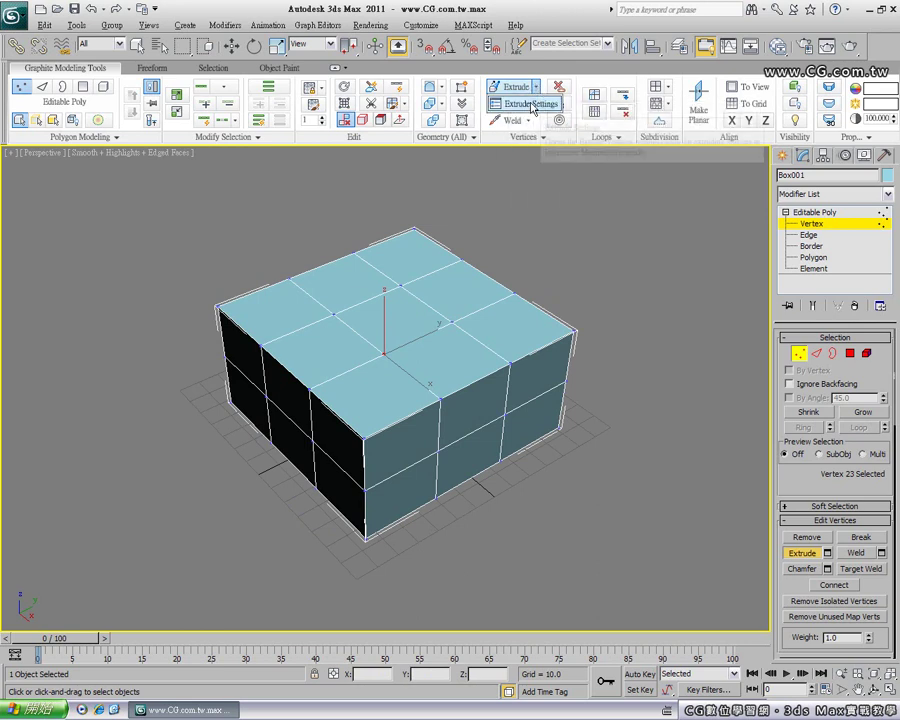
left_click(543, 104)
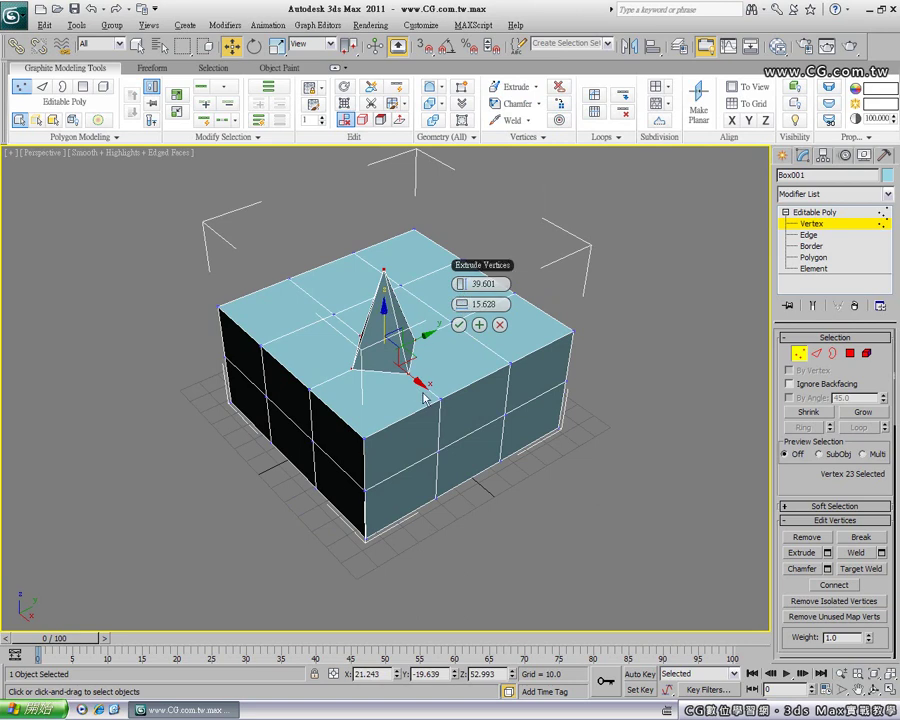
mouse_move(420, 380)
middle_mouse_down("alt")
mouse_move(418, 362)
mouse_move(406, 362)
middle_mouse_up("alt")
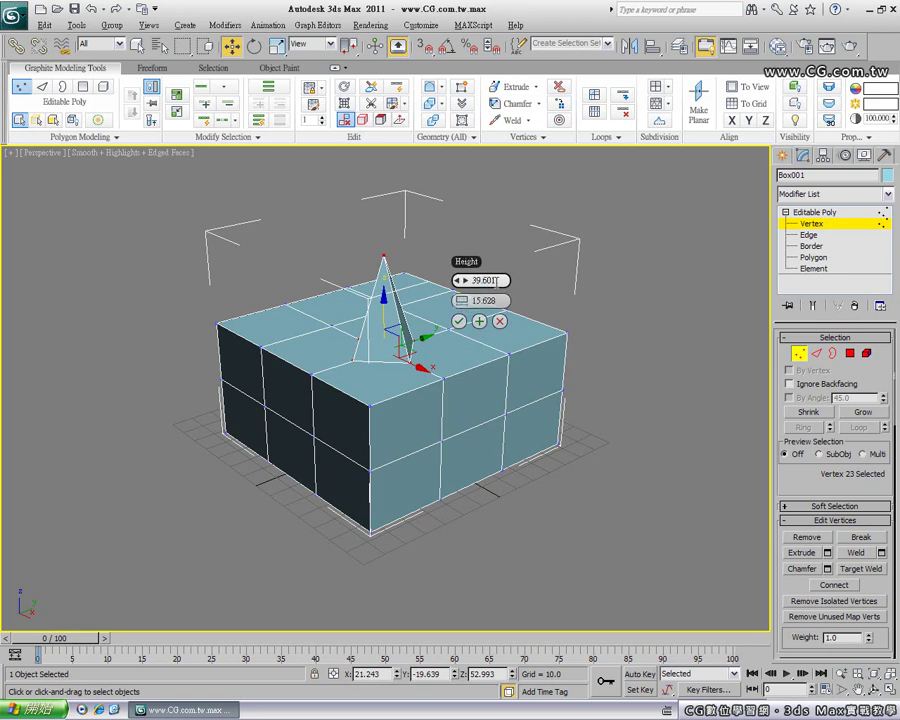
double_click(500, 280)
type("50")
key("Tab")
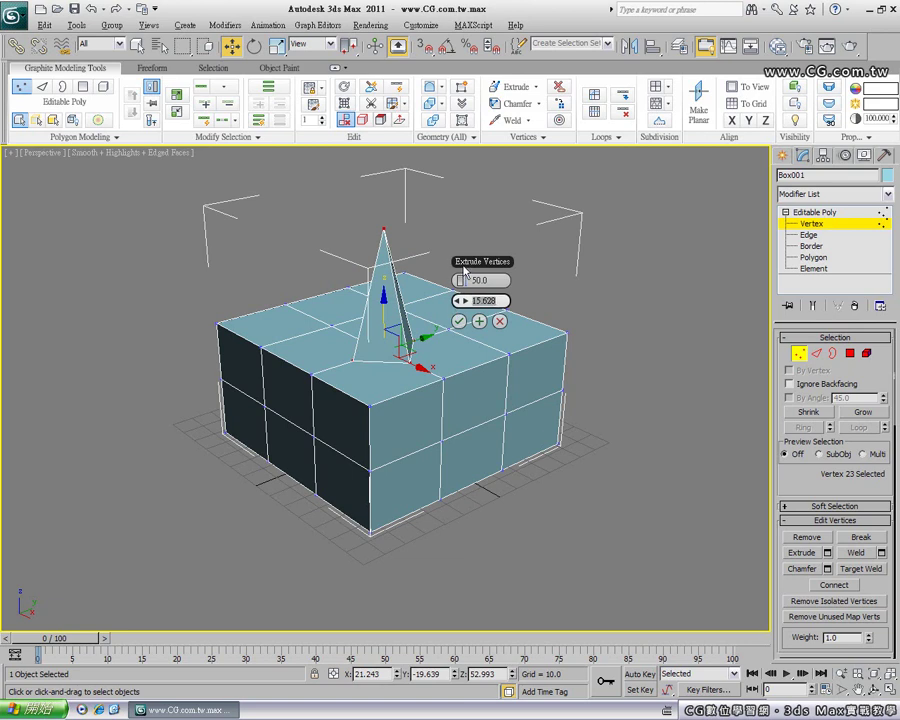
type("10")
key("Tab")
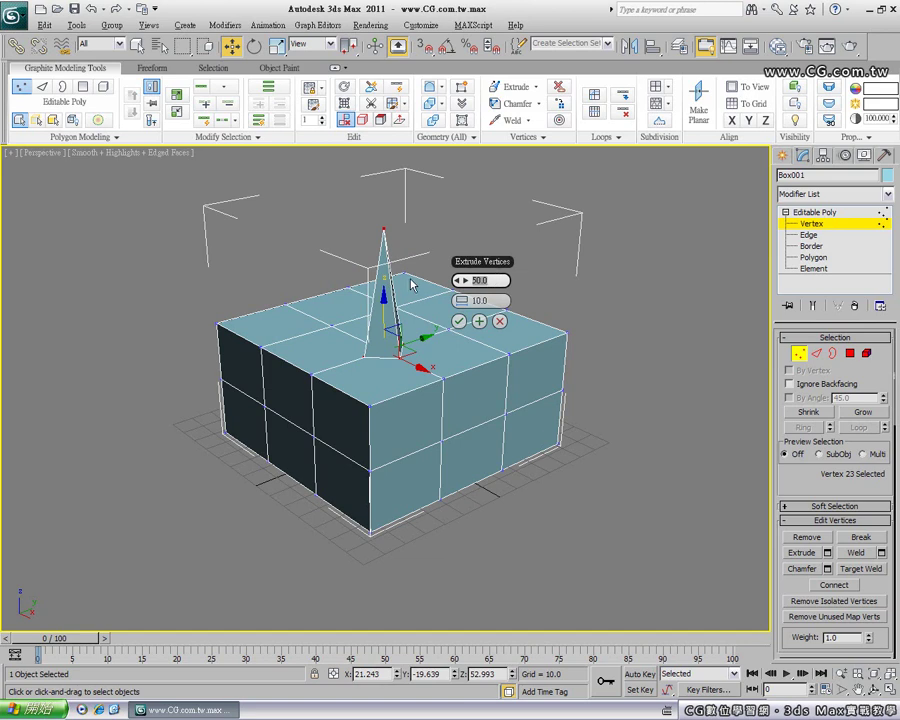
left_click(458, 321)
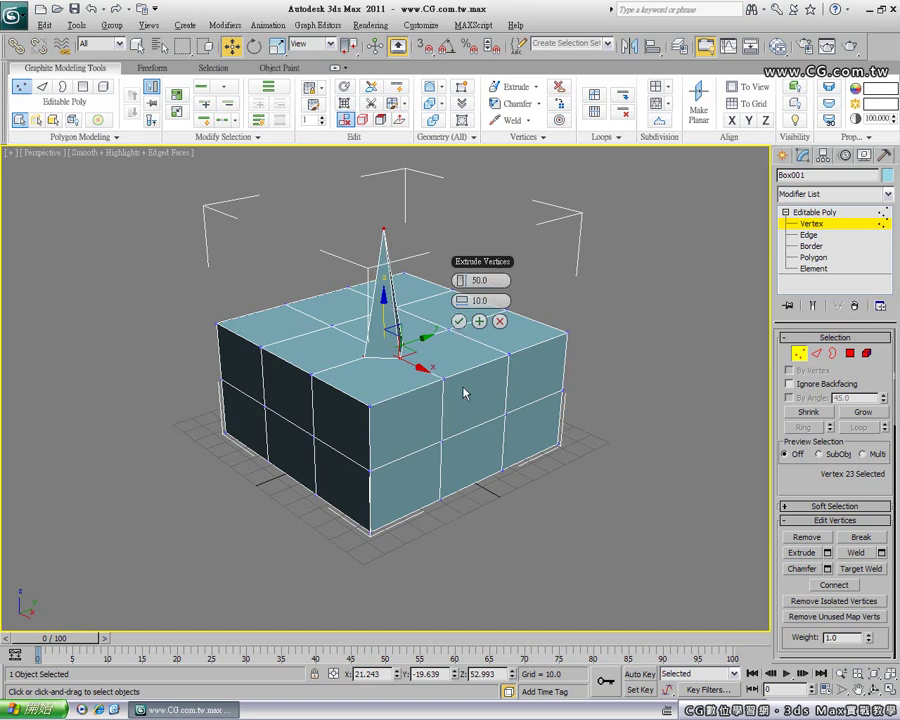
left_click(500, 322)
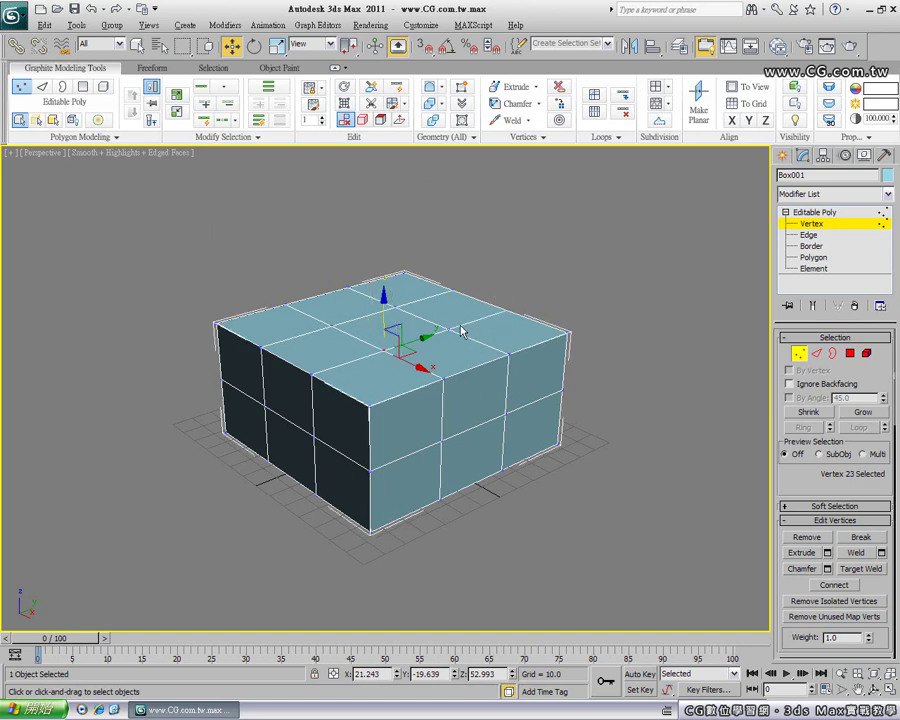
Step: Turn on vertex Chamfer and window-select the three vertices on the box's right corner
left_click(520, 104)
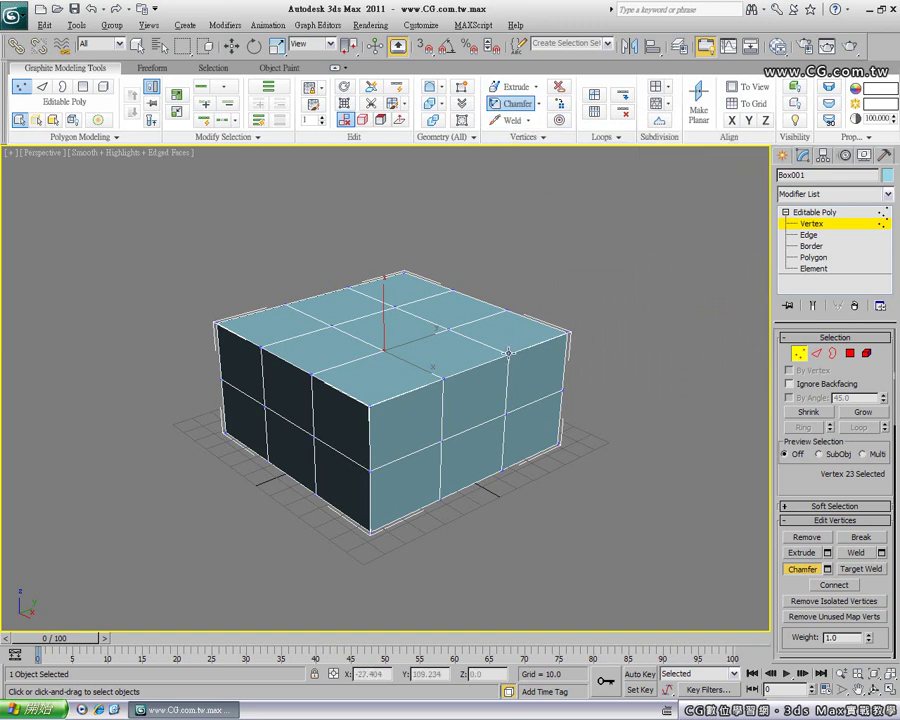
left_click_drag(586, 301, 552, 474)
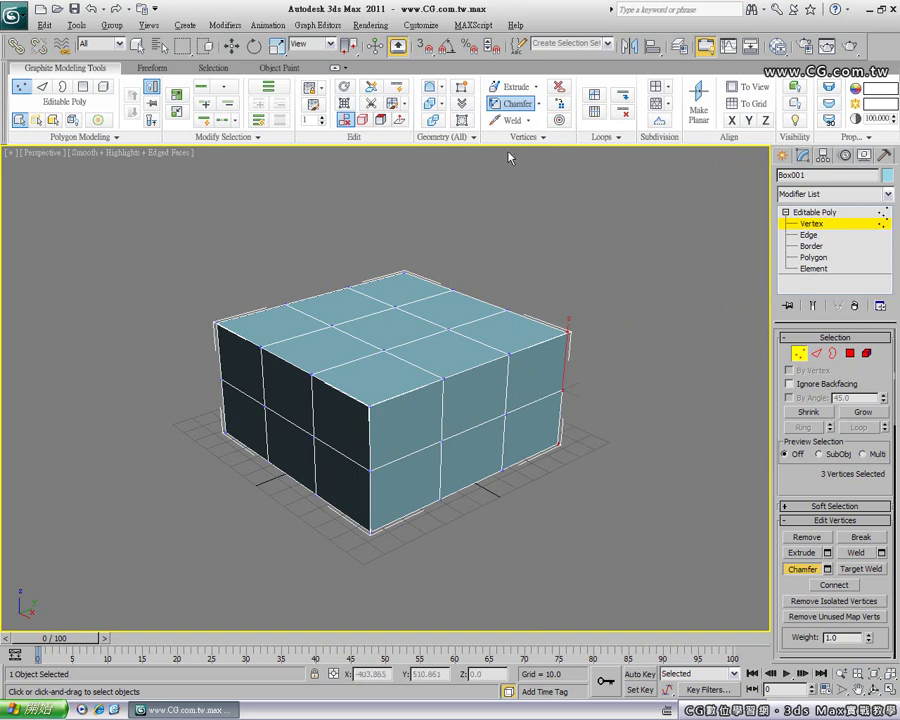
mouse_move(511, 120)
left_click(529, 121)
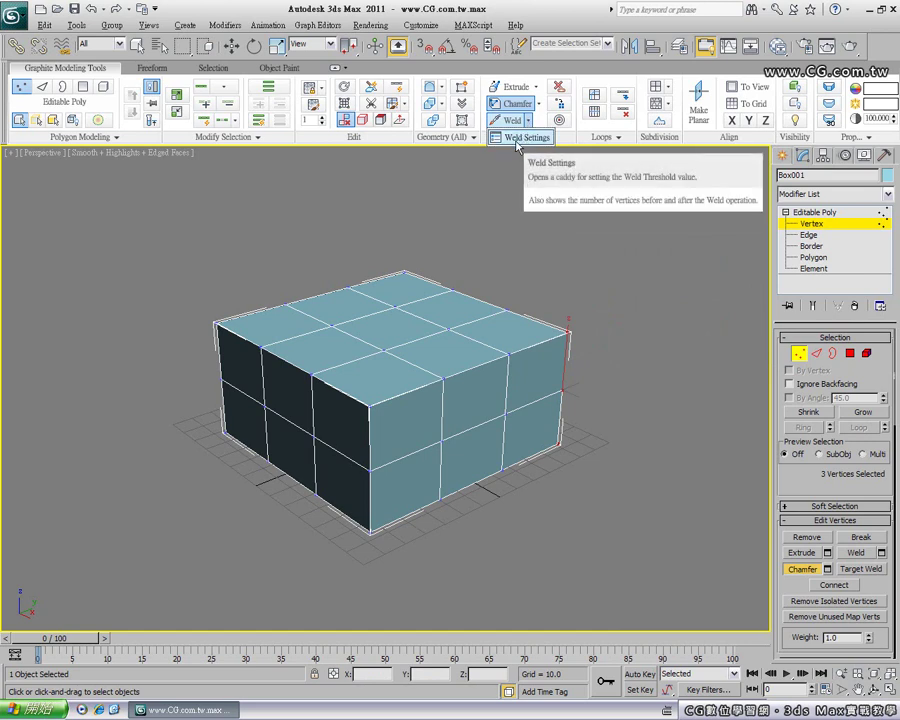
left_click(518, 143)
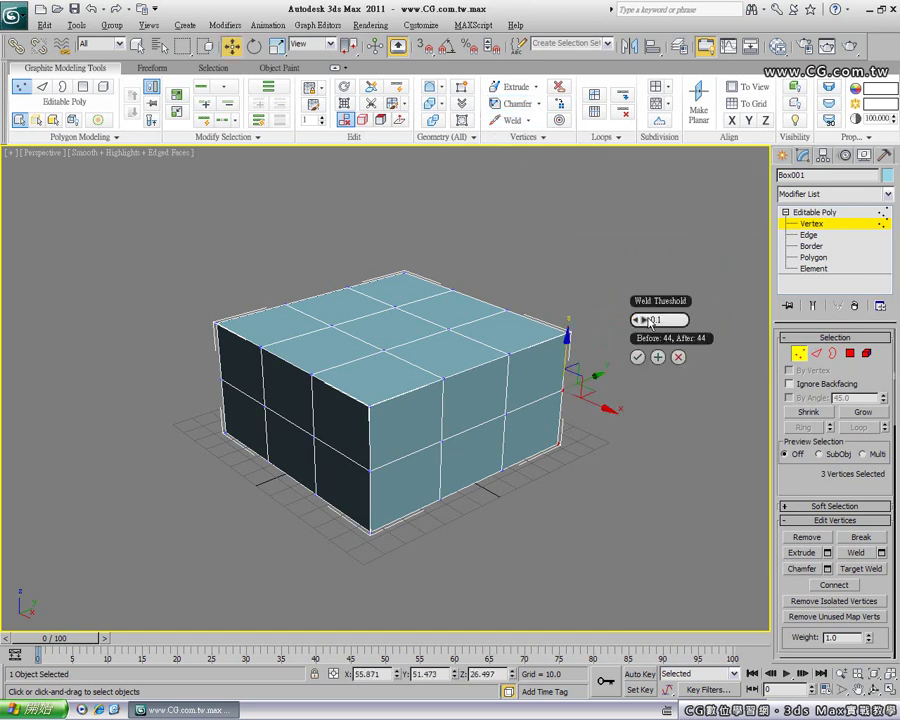
left_click_drag(664, 302, 667, 227)
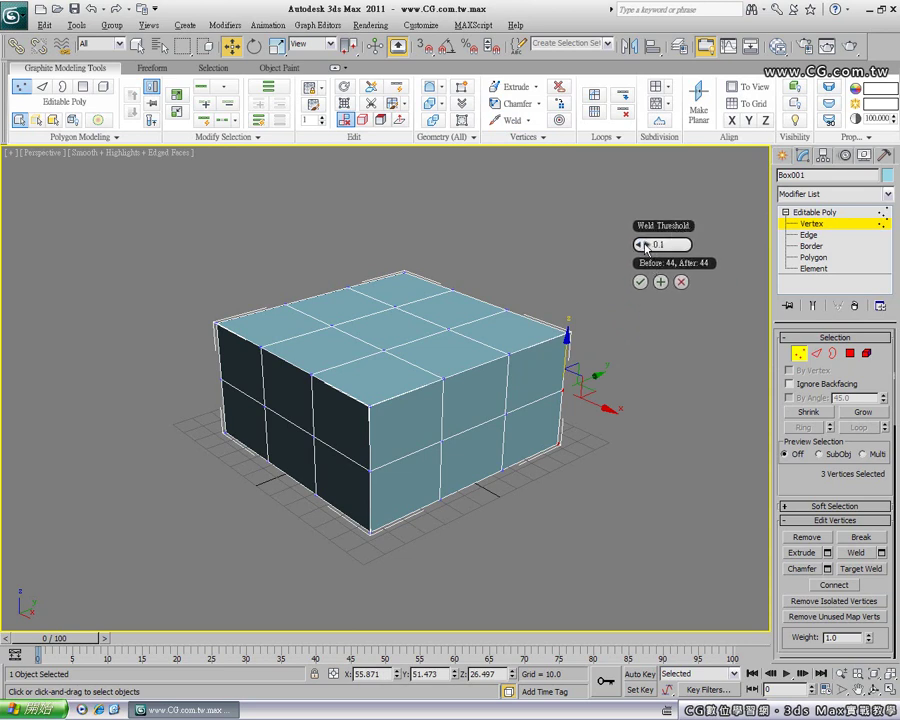
mouse_move(646, 245)
left_mouse_down()
mouse_move(709, 243)
mouse_move(597, 248)
left_mouse_up()
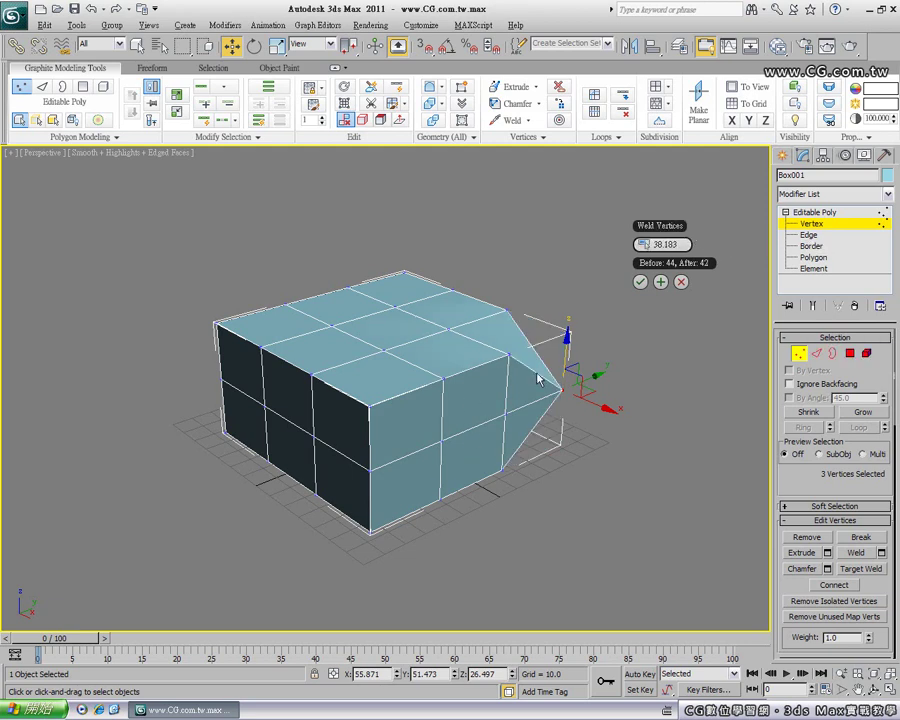
left_click(640, 282)
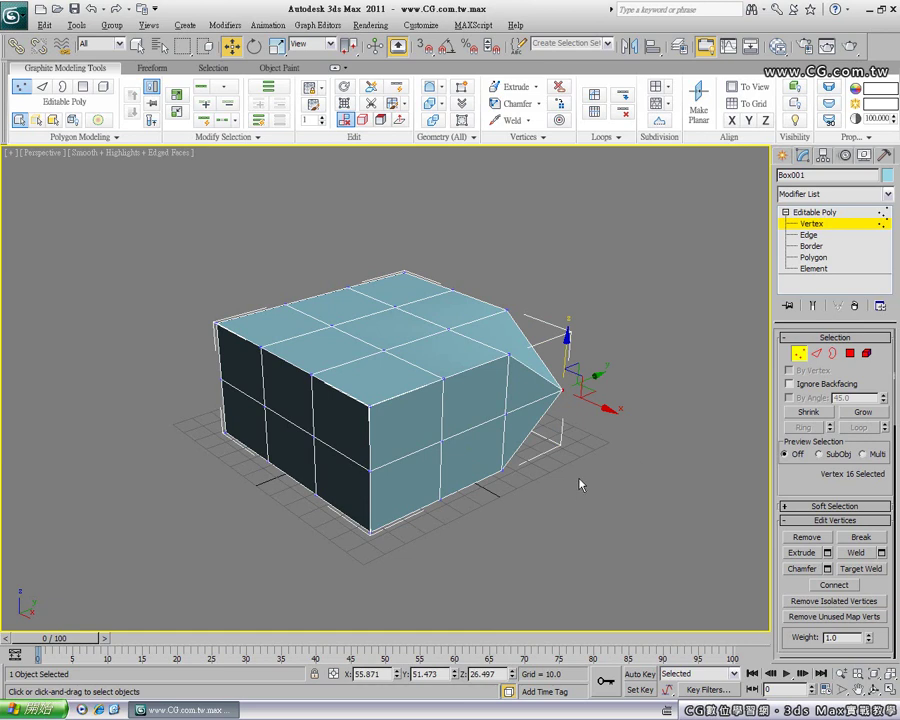
left_click(91, 11)
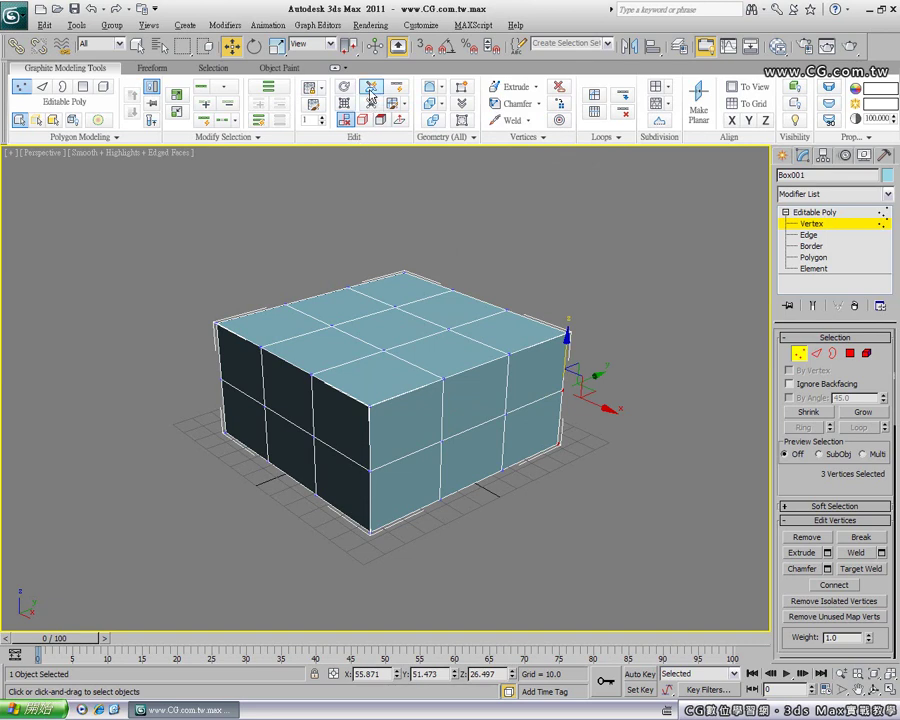
mouse_move(371, 86)
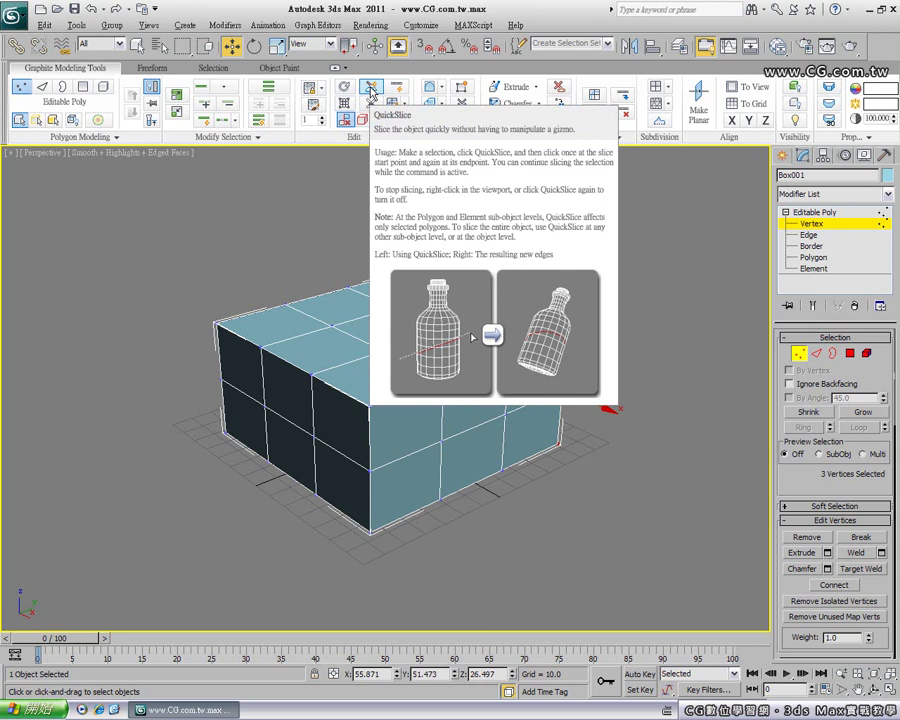
left_click(374, 87)
left_click(474, 342)
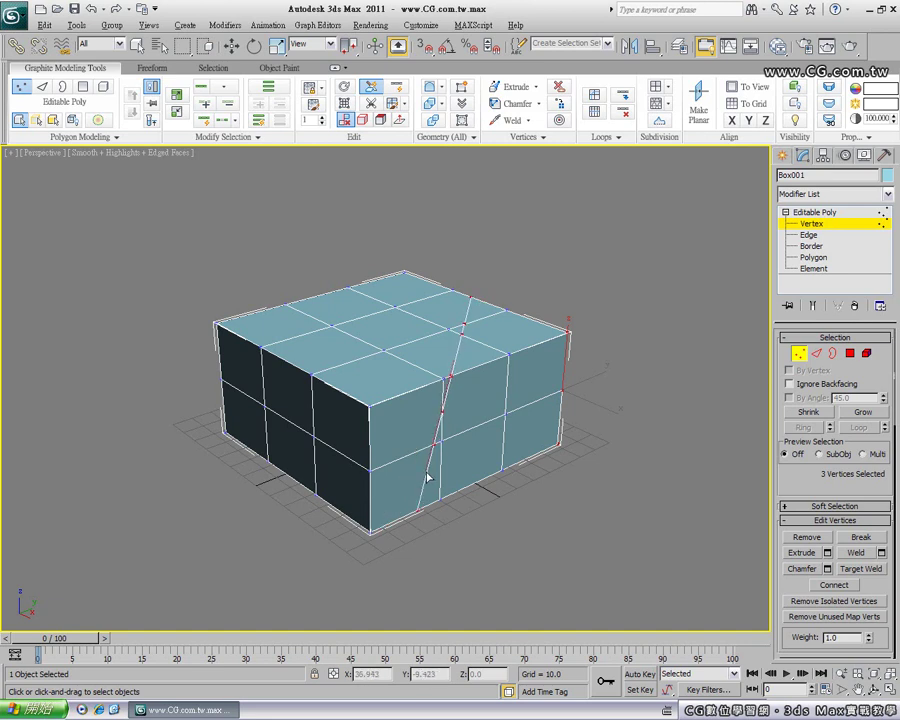
left_click(426, 478)
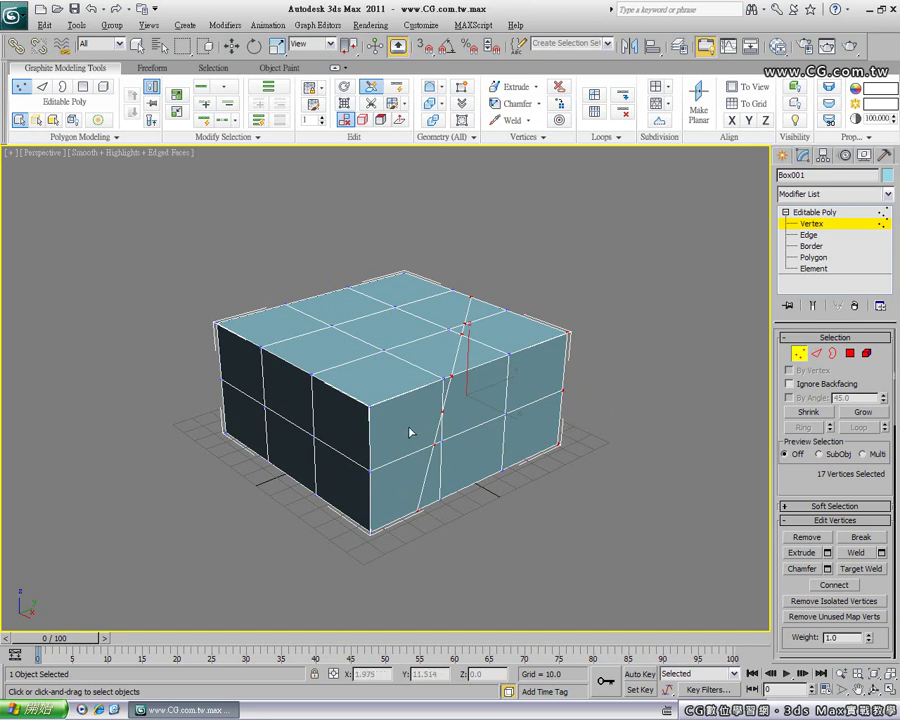
mouse_move(408, 422)
middle_mouse_down("alt")
mouse_move(404, 323)
mouse_move(358, 299)
mouse_move(296, 303)
mouse_move(245, 345)
mouse_move(227, 388)
mouse_move(243, 434)
mouse_move(288, 453)
mouse_move(352, 438)
middle_mouse_up("alt")
mouse_move(471, 484)
middle_mouse_down("alt")
mouse_move(466, 430)
mouse_move(488, 416)
mouse_move(342, 263)
middle_mouse_up("alt")
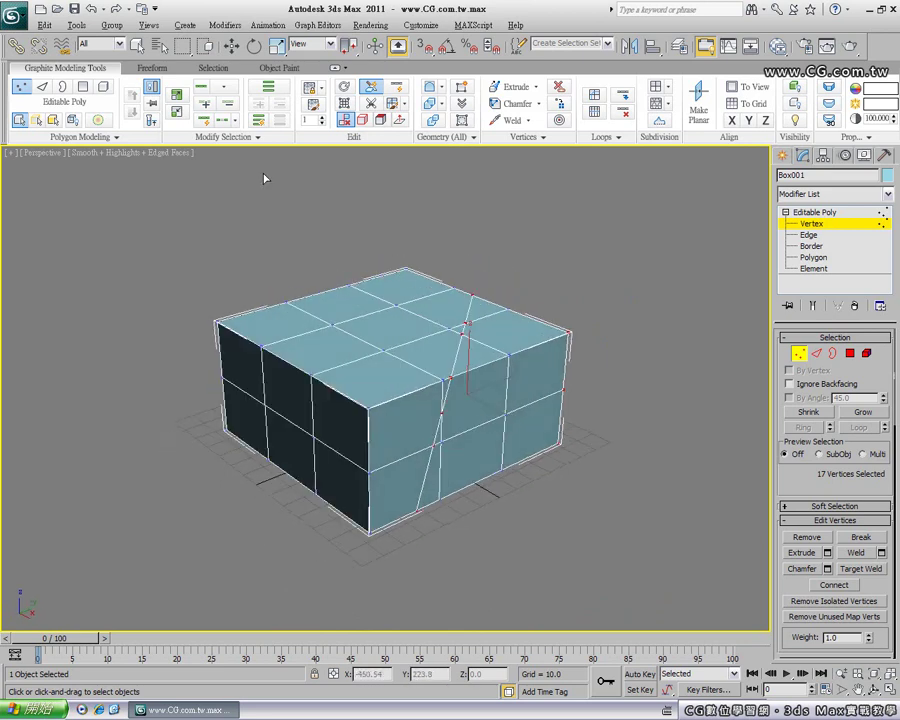
left_click(91, 9)
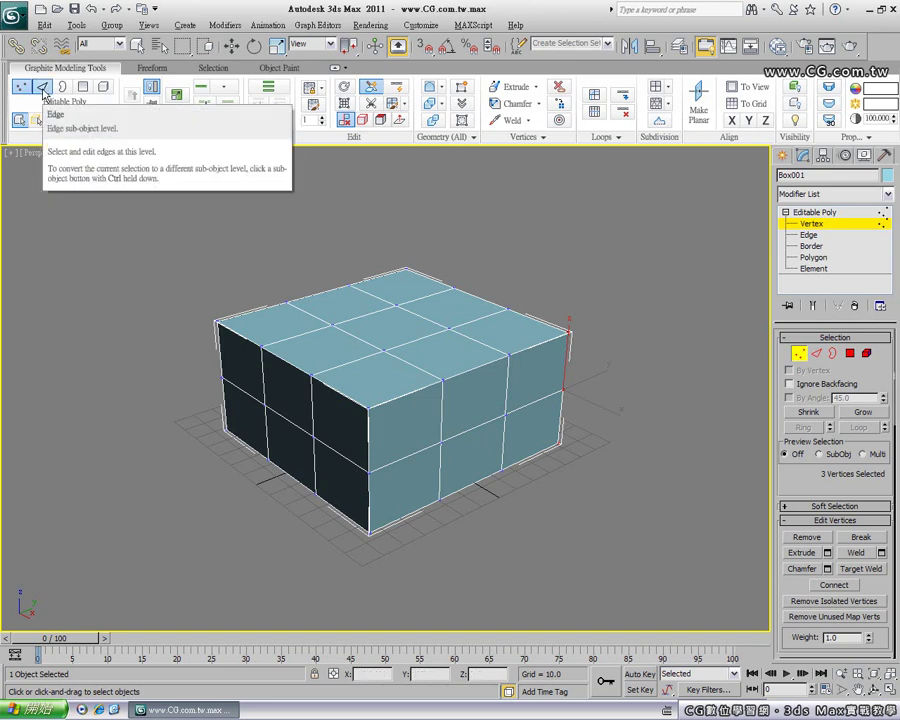
Step: At Edge level, try a QuickSlice across the top face, then undo it
left_click(43, 88)
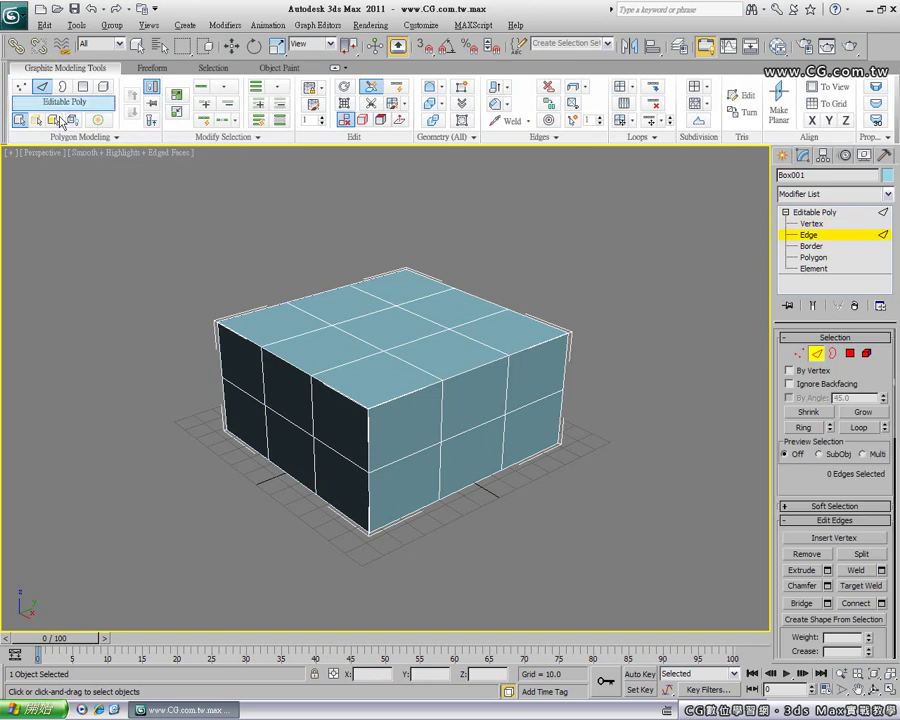
left_click(420, 343)
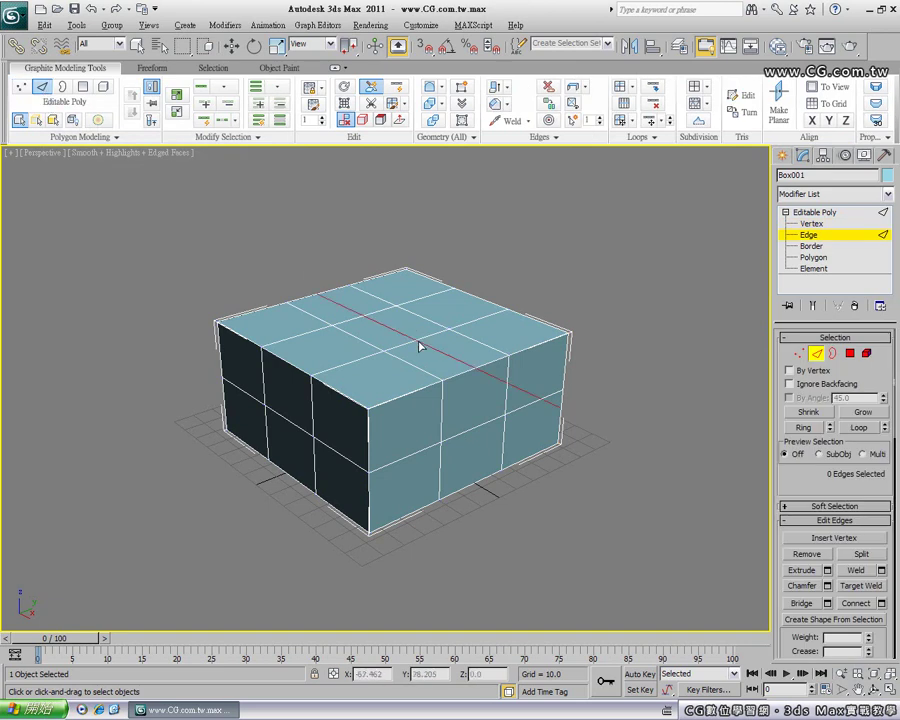
left_click(310, 331)
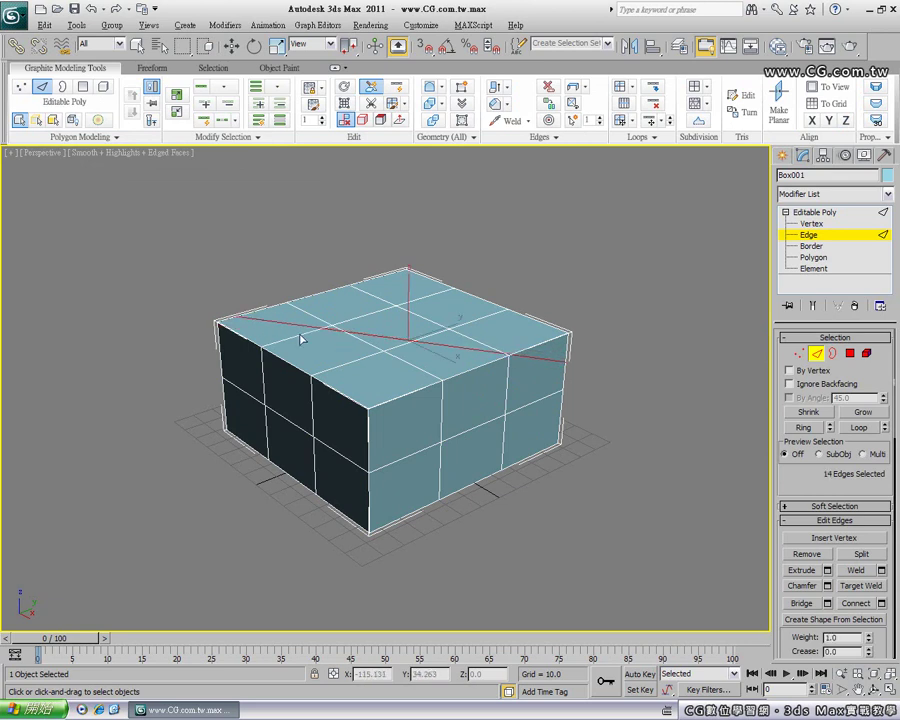
left_click(91, 8)
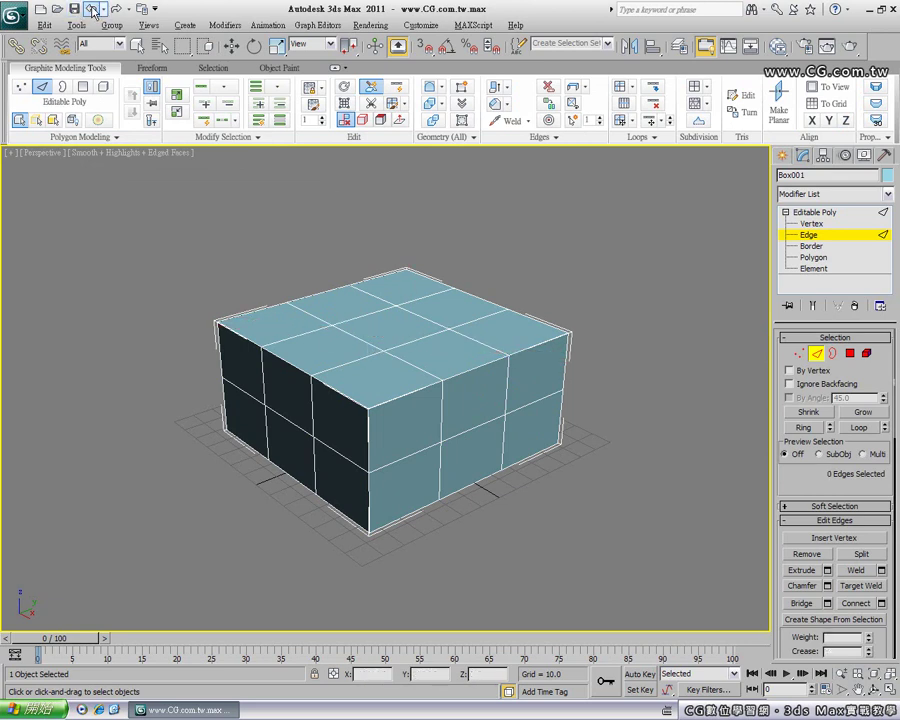
left_click(378, 91)
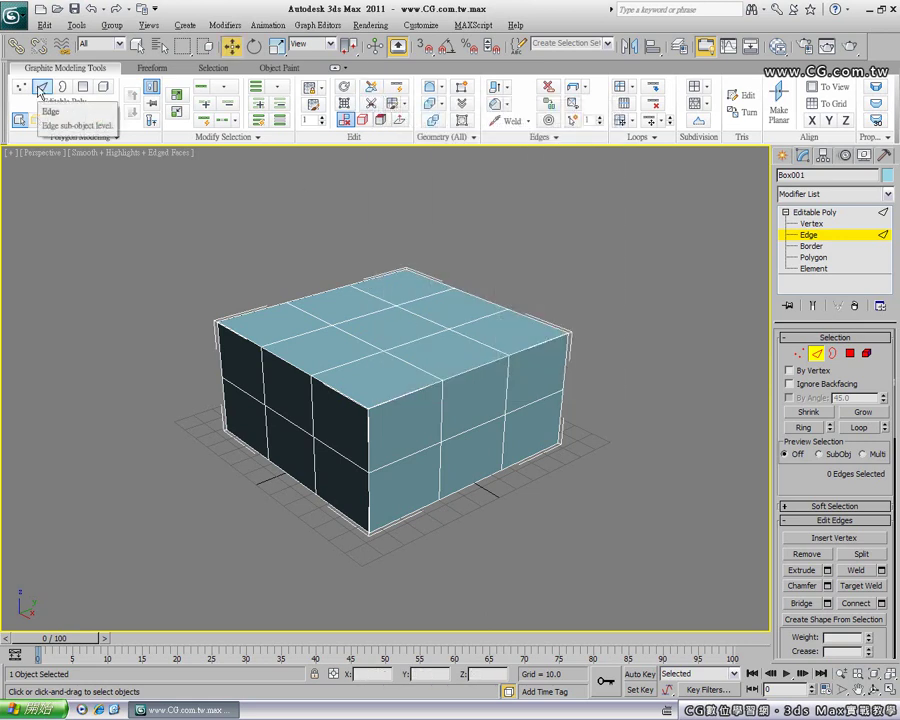
Step: Select the middle top edge, test raising and rotating it, then undo back to a flat top
left_click(403, 344)
left_click(340, 339)
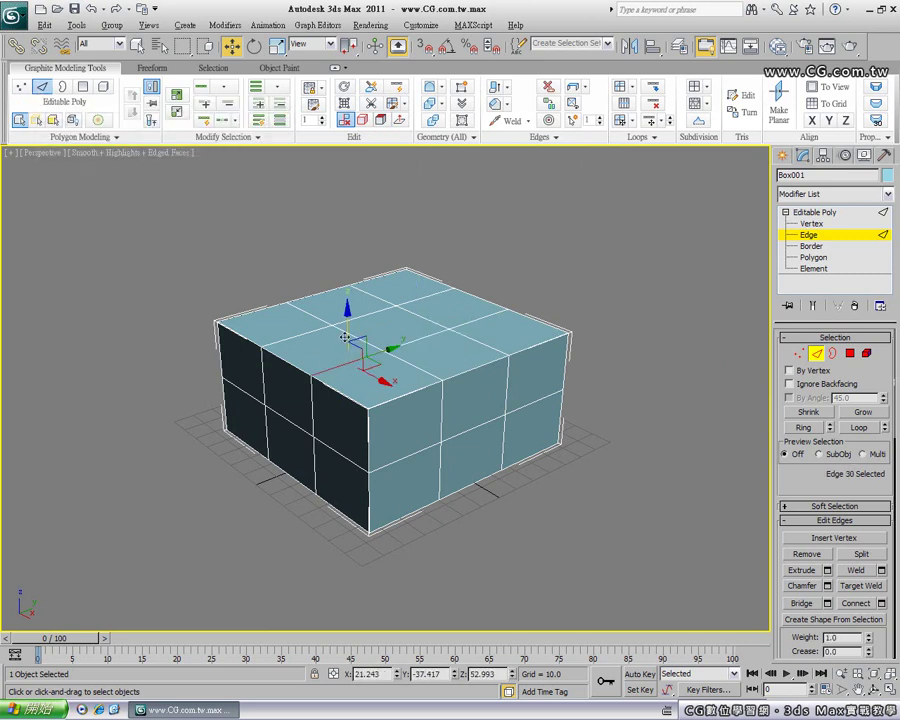
left_click(357, 341)
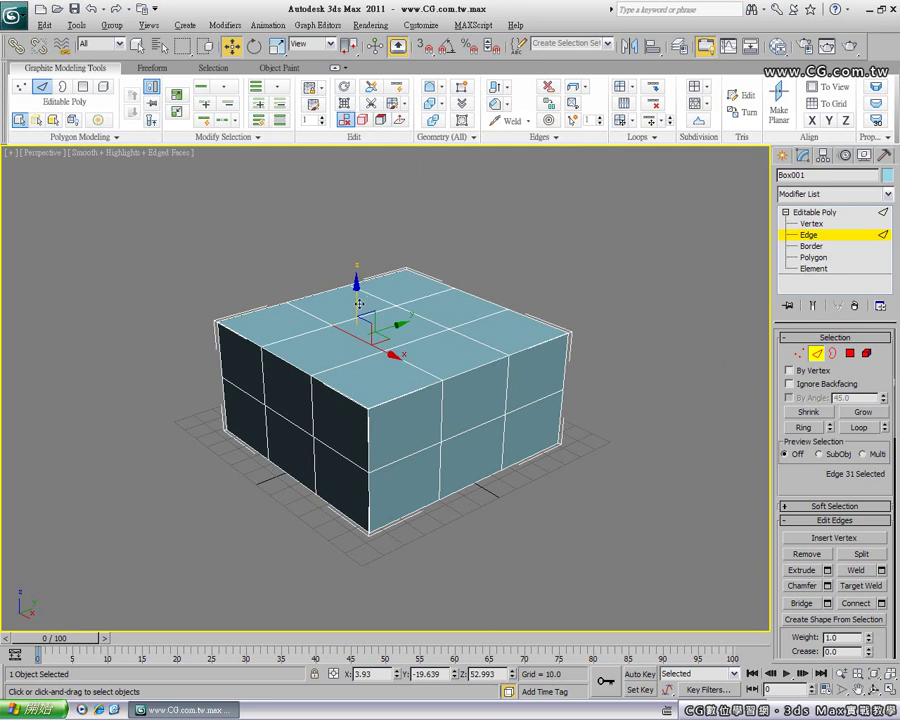
left_click_drag(357, 300, 357, 246)
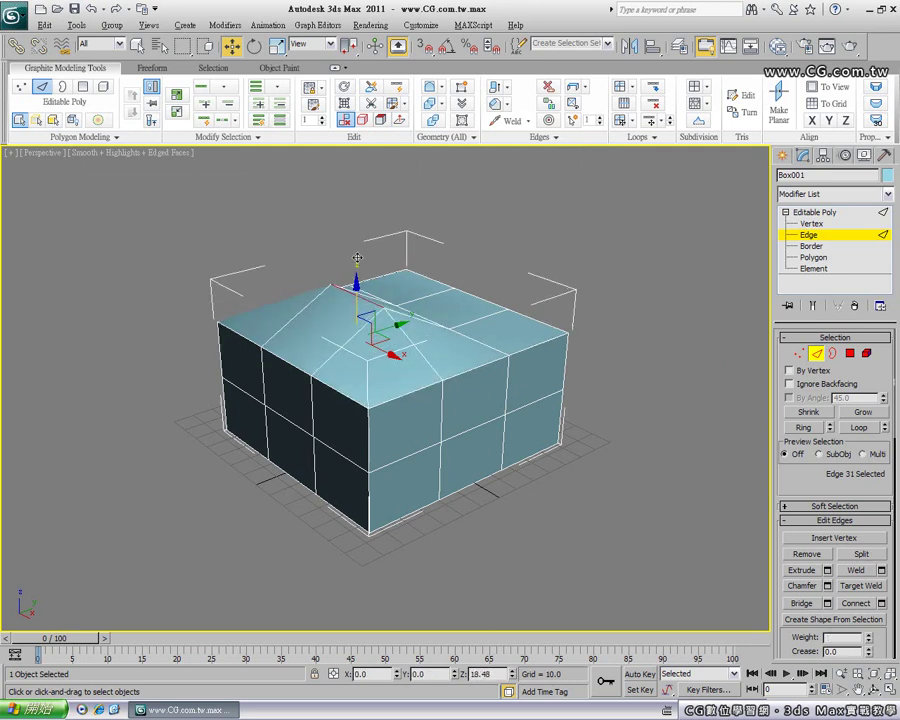
mouse_move(357, 246)
left_mouse_down()
mouse_move(383, 342)
mouse_move(357, 347)
left_mouse_up()
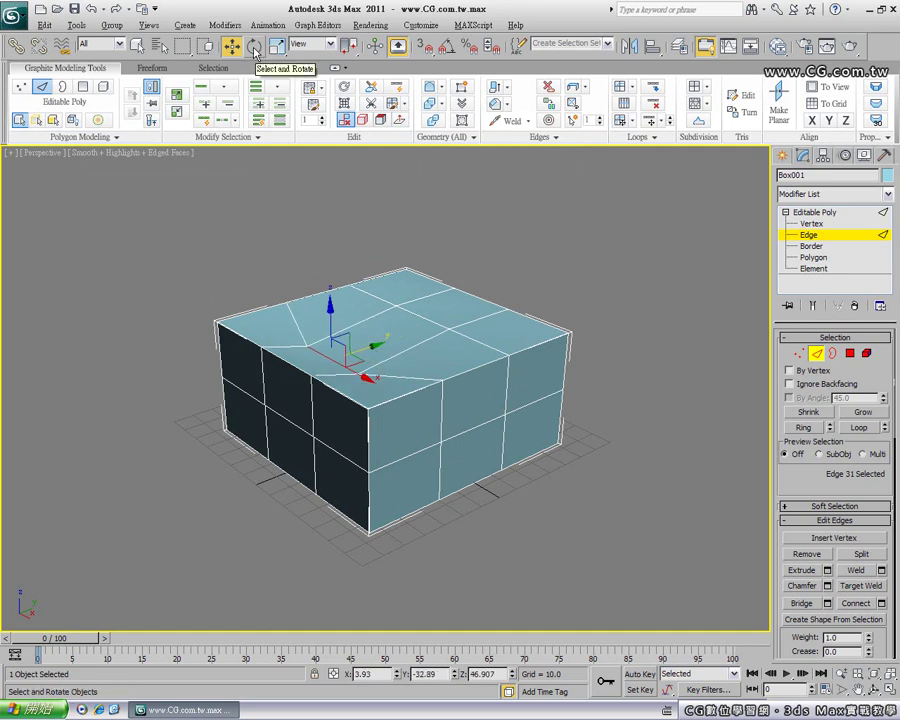
left_click(256, 52)
left_click_drag(339, 382, 368, 362)
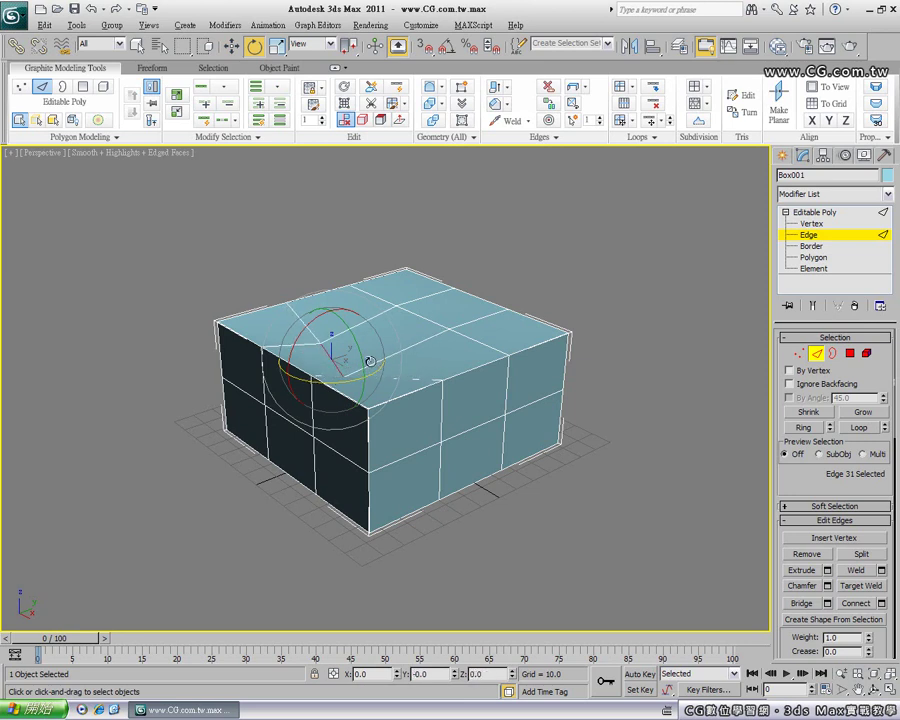
left_click(91, 8)
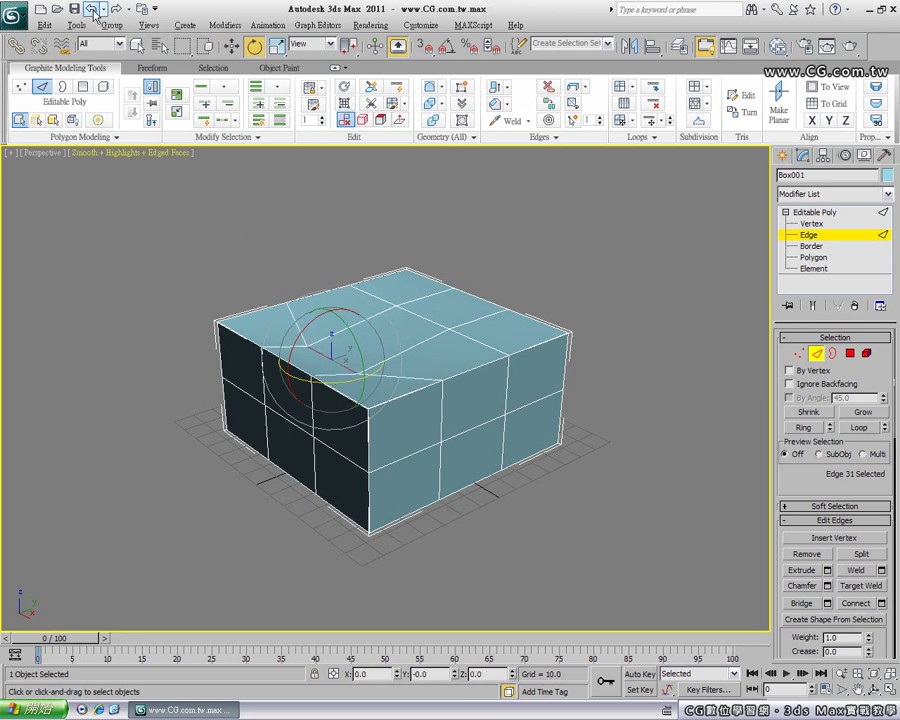
key("ctrl+z")
key("ctrl+z")
key("ctrl+z")
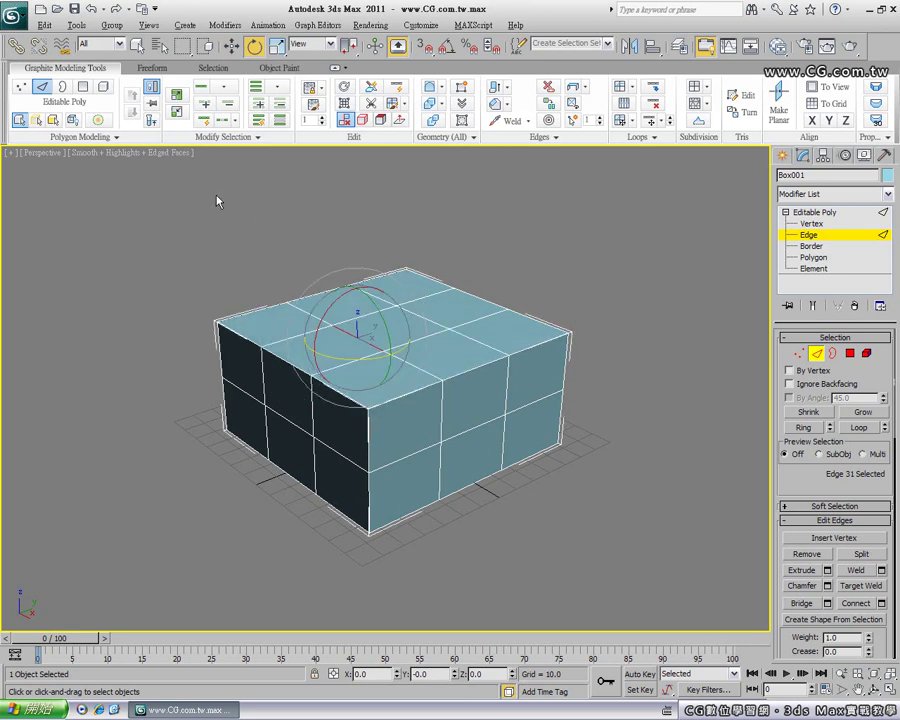
key("w")
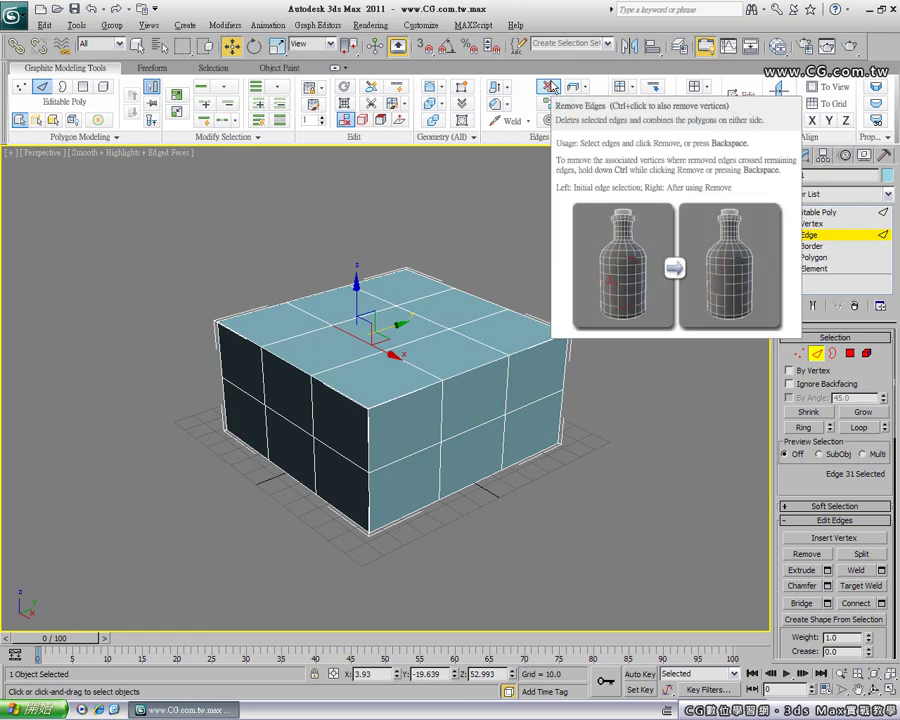
left_click(548, 90)
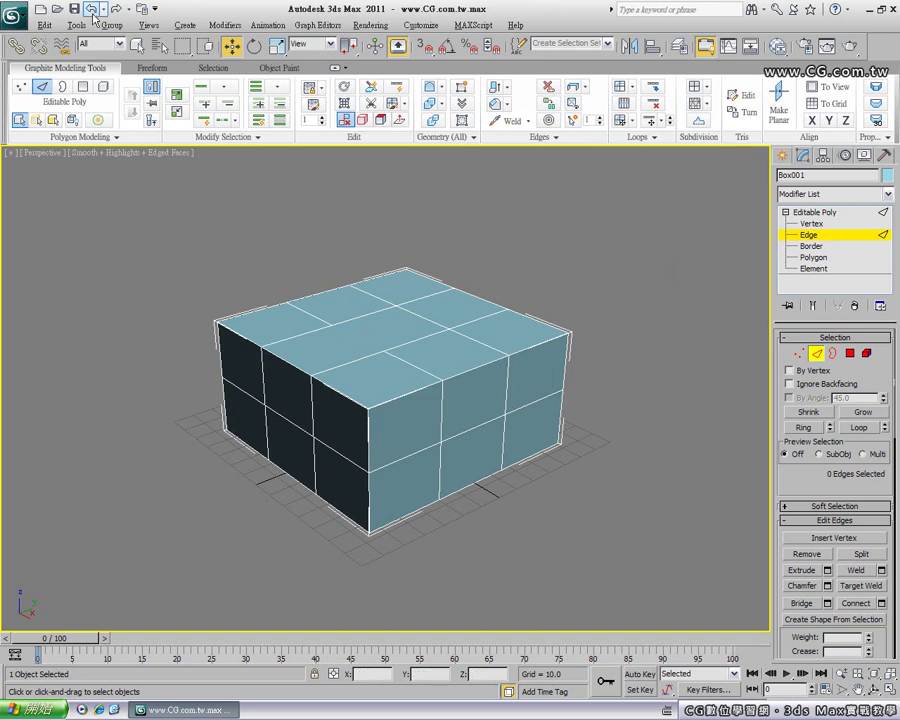
left_click(370, 330)
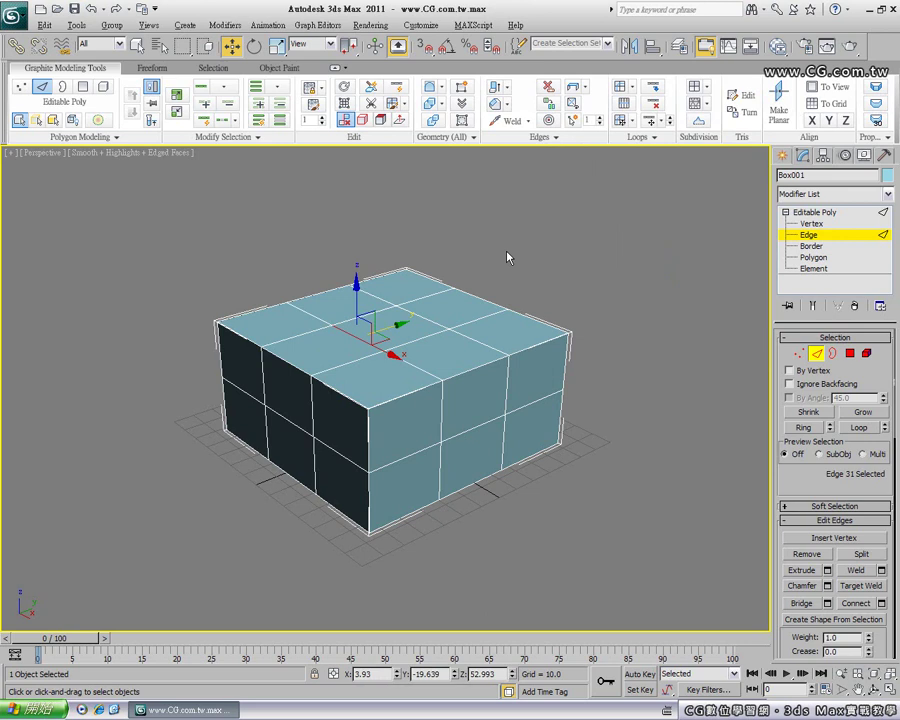
key("Delete")
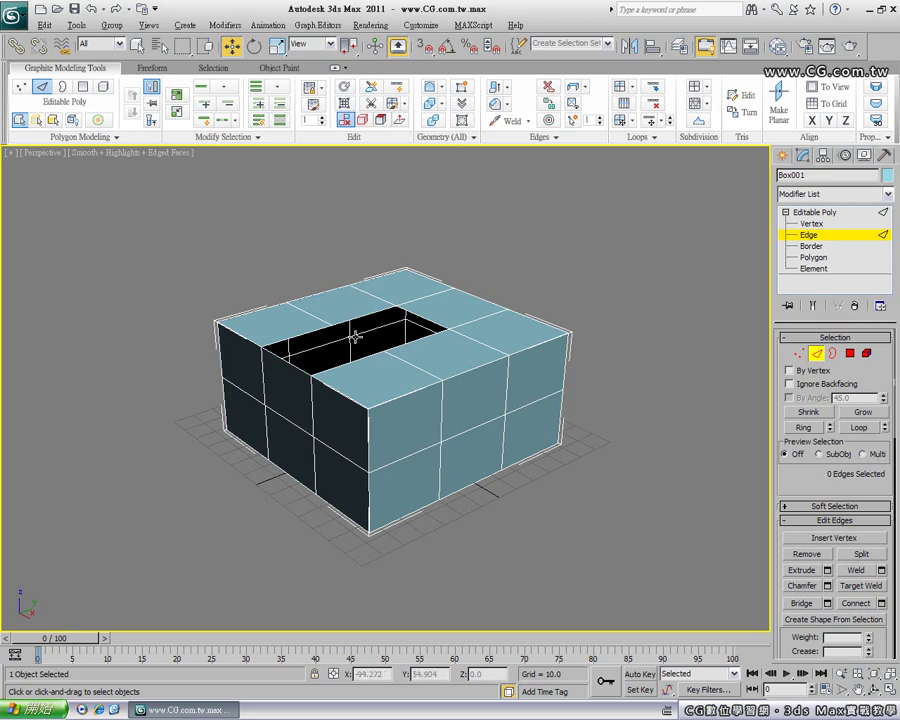
left_click(64, 8)
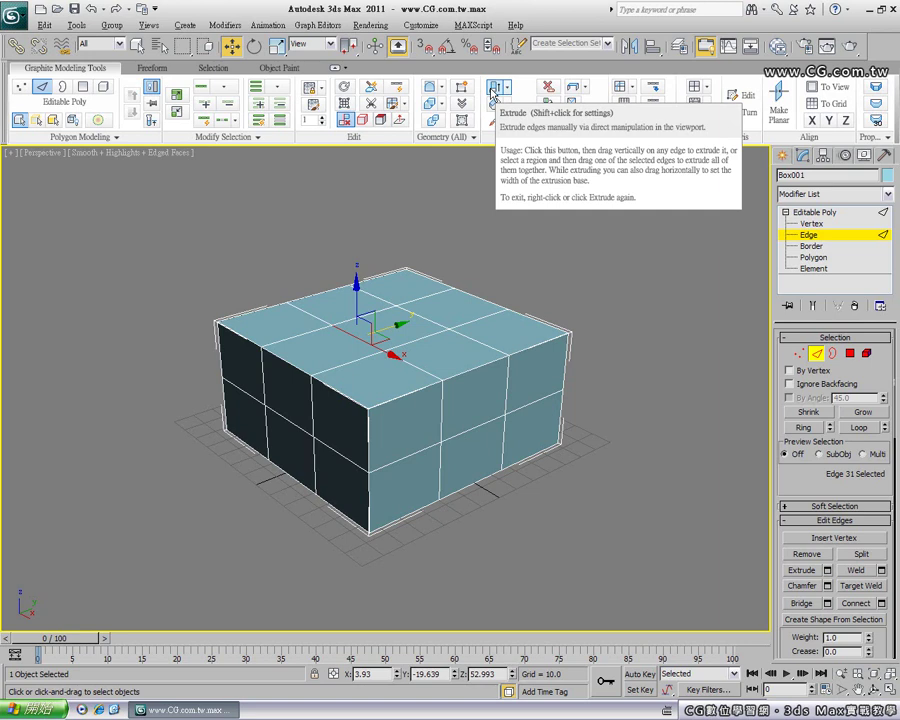
Step: Extrude the middle top edge upward and widen its base into a wedge-shaped fin
left_click(492, 92)
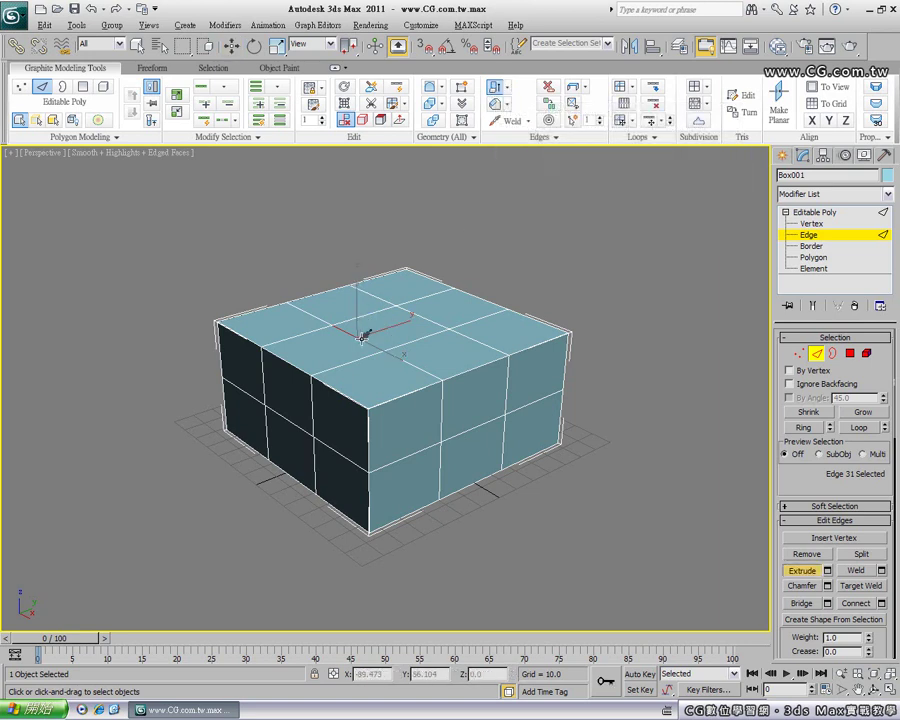
mouse_move(361, 336)
left_mouse_down()
mouse_move(380, 279)
mouse_move(380, 191)
left_mouse_up()
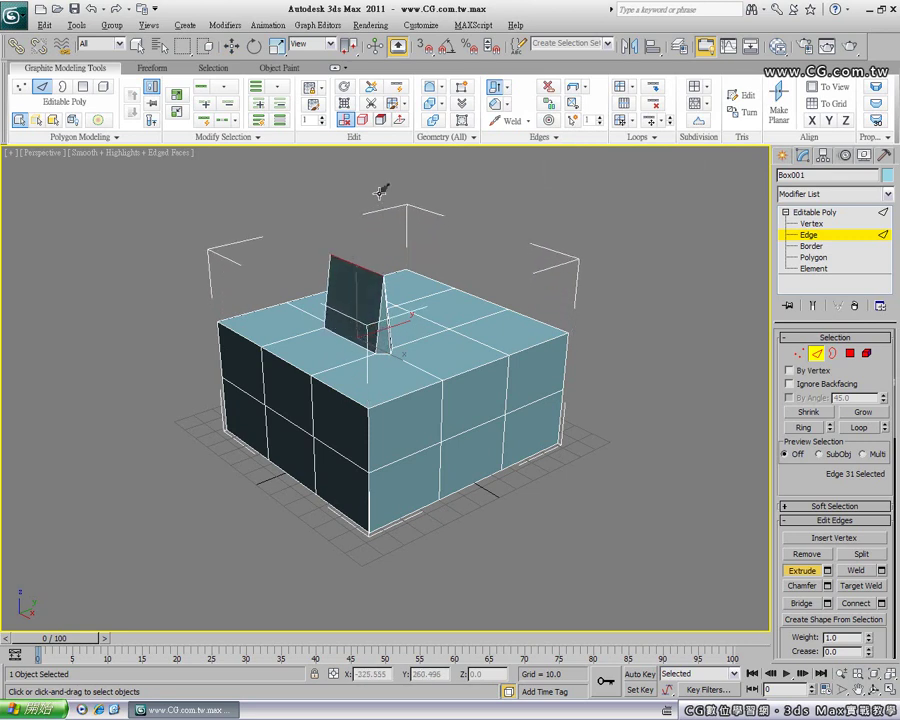
mouse_move(380, 191)
left_mouse_down()
mouse_move(431, 181)
mouse_move(459, 181)
mouse_move(392, 191)
mouse_move(466, 187)
mouse_move(378, 187)
mouse_move(452, 187)
mouse_move(421, 189)
mouse_move(428, 191)
mouse_move(412, 256)
mouse_move(440, 280)
mouse_move(438, 305)
mouse_move(438, 241)
mouse_move(444, 263)
left_mouse_up()
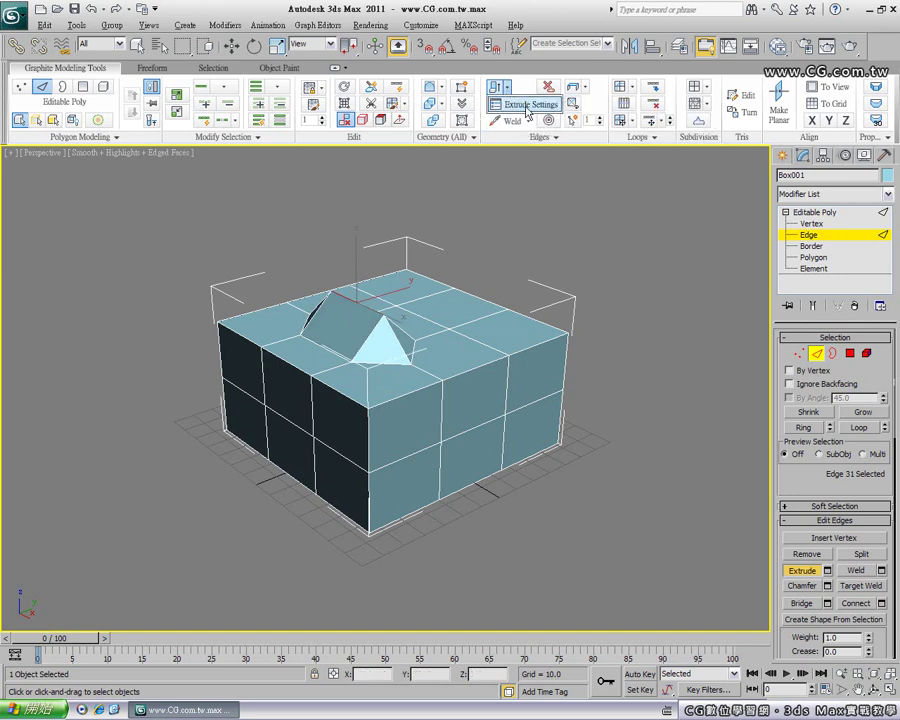
Step: Stack two more edge extrusions at height 22.152 and width 13.655 using the Extrude settings
left_click(508, 90)
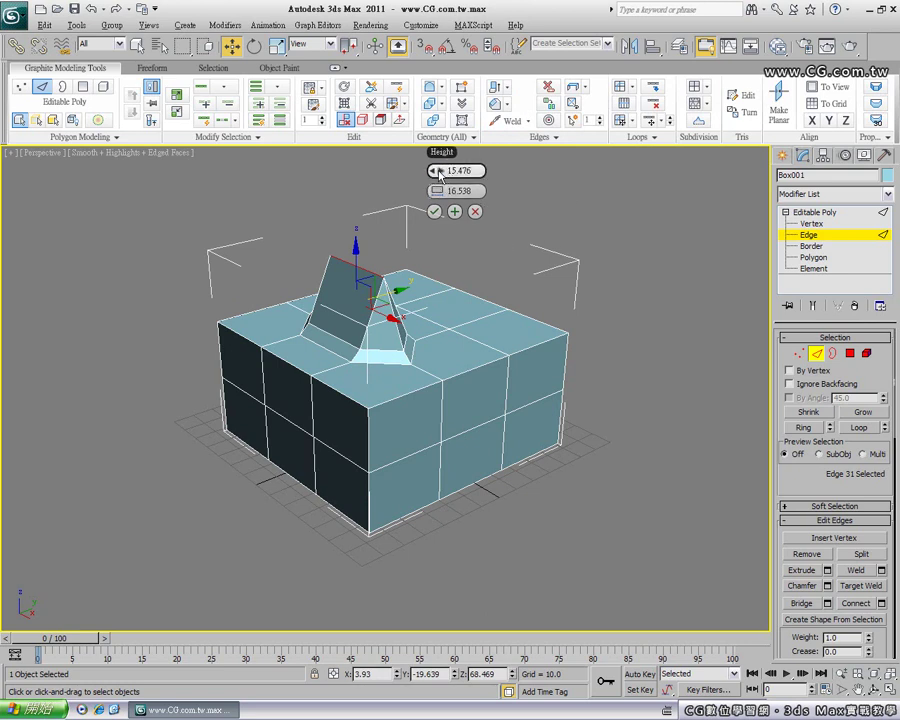
left_click_drag(441, 172, 441, 170)
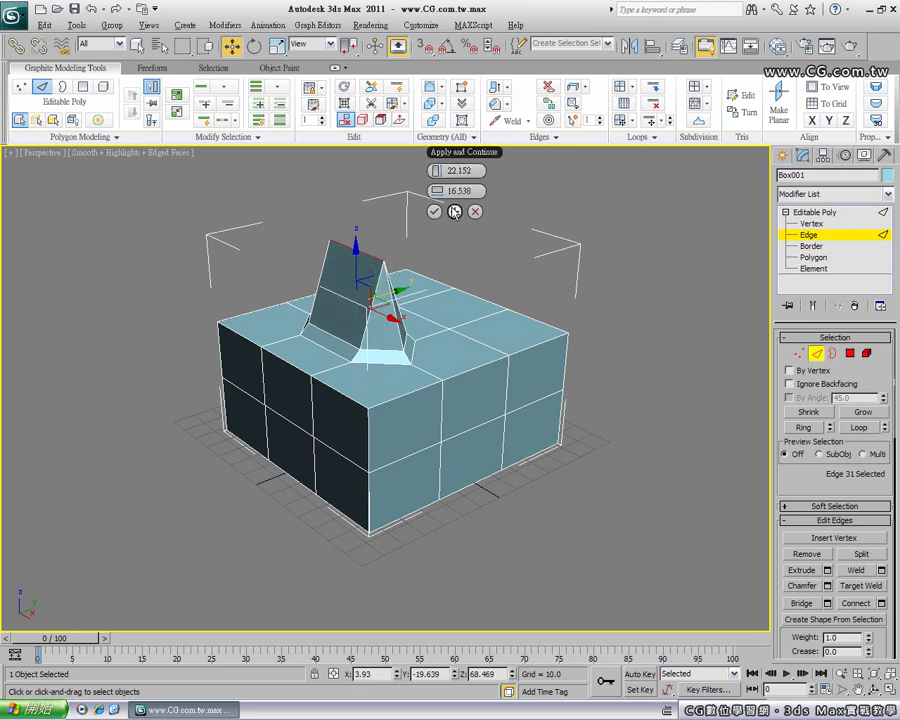
left_click_drag(437, 190, 437, 205)
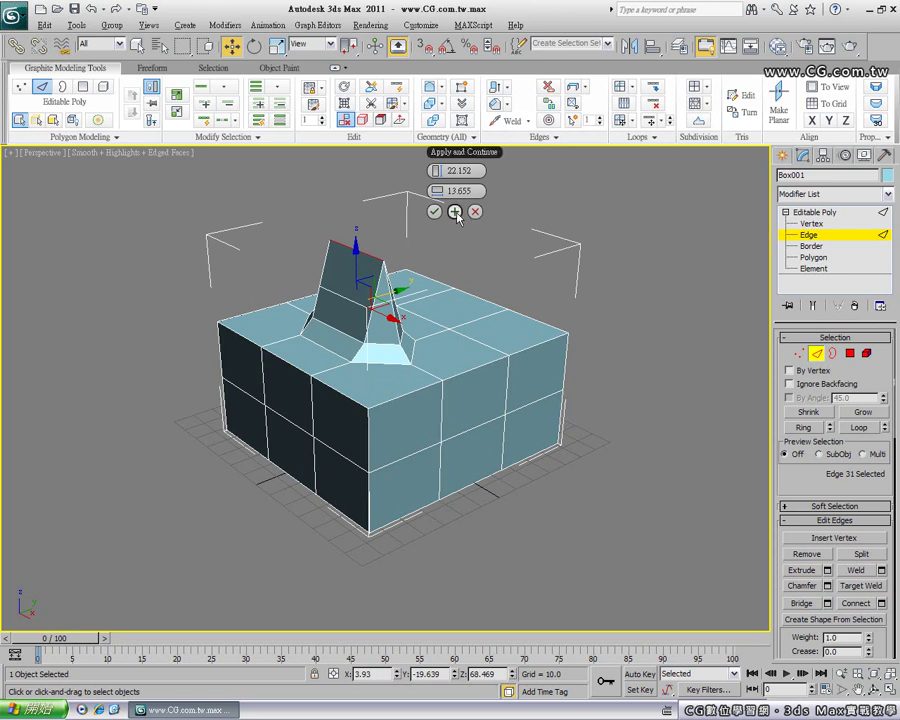
left_click(455, 212)
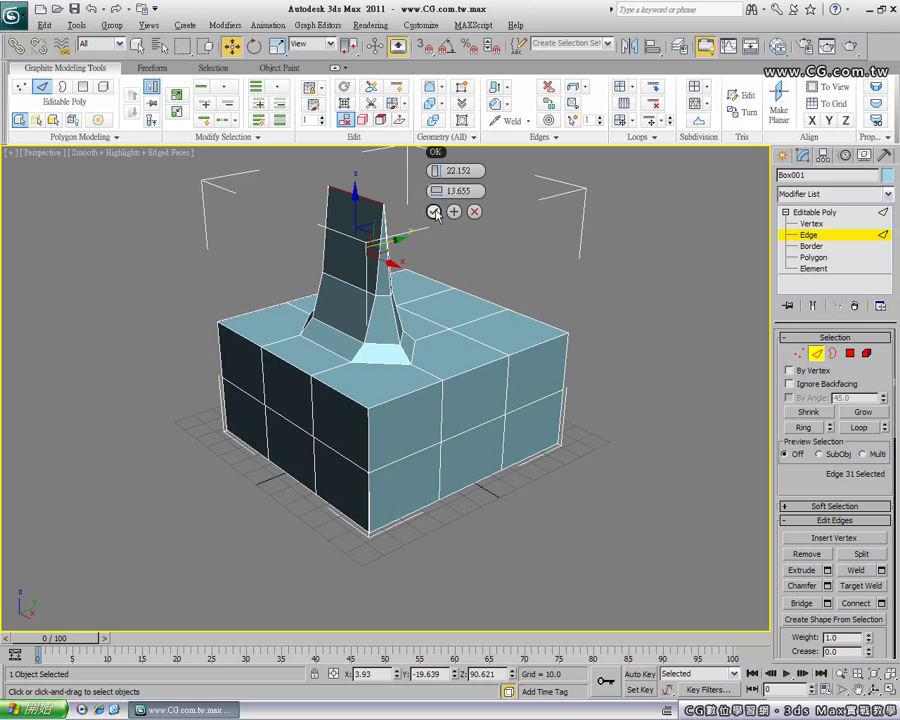
left_click(435, 212)
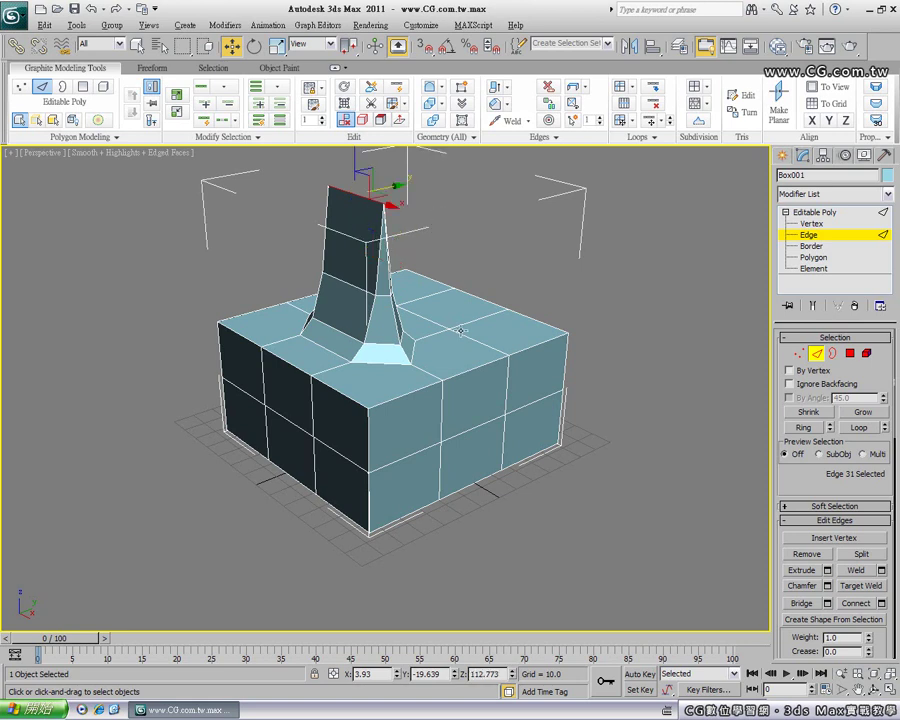
middle_click_drag(506, 389, 337, 337, "alt")
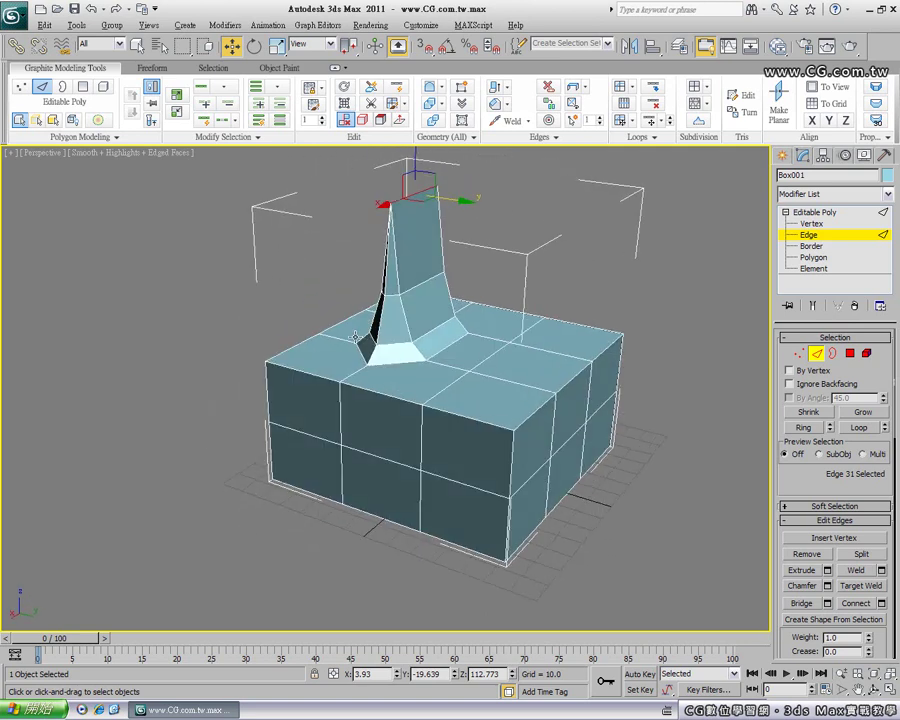
left_click(428, 270)
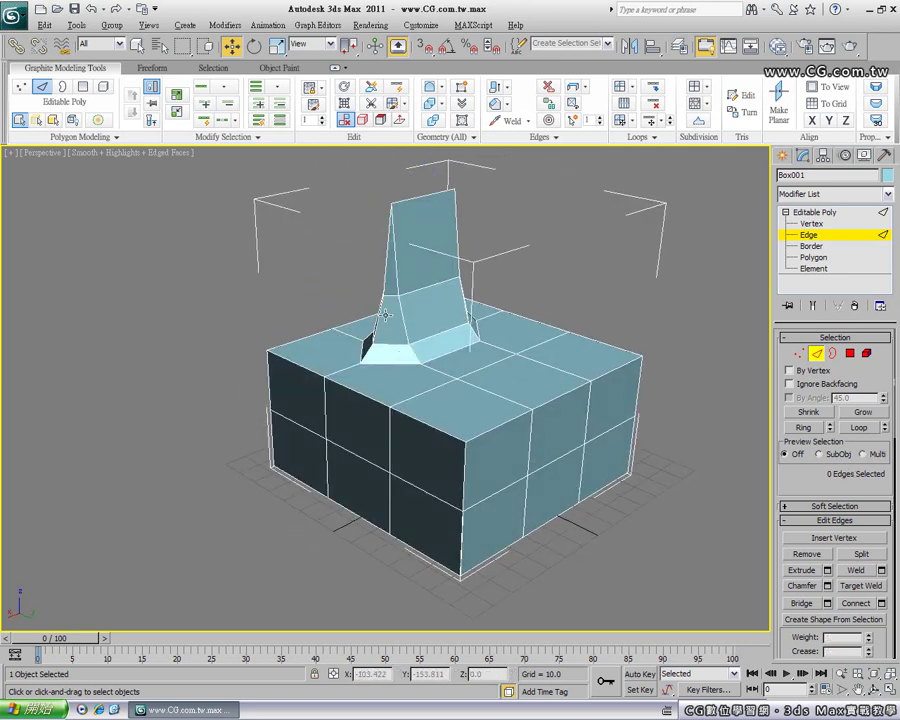
mouse_move(391, 366)
middle_mouse_down("alt")
mouse_move(550, 360)
mouse_move(444, 363)
mouse_move(518, 364)
mouse_move(455, 351)
middle_mouse_up("alt")
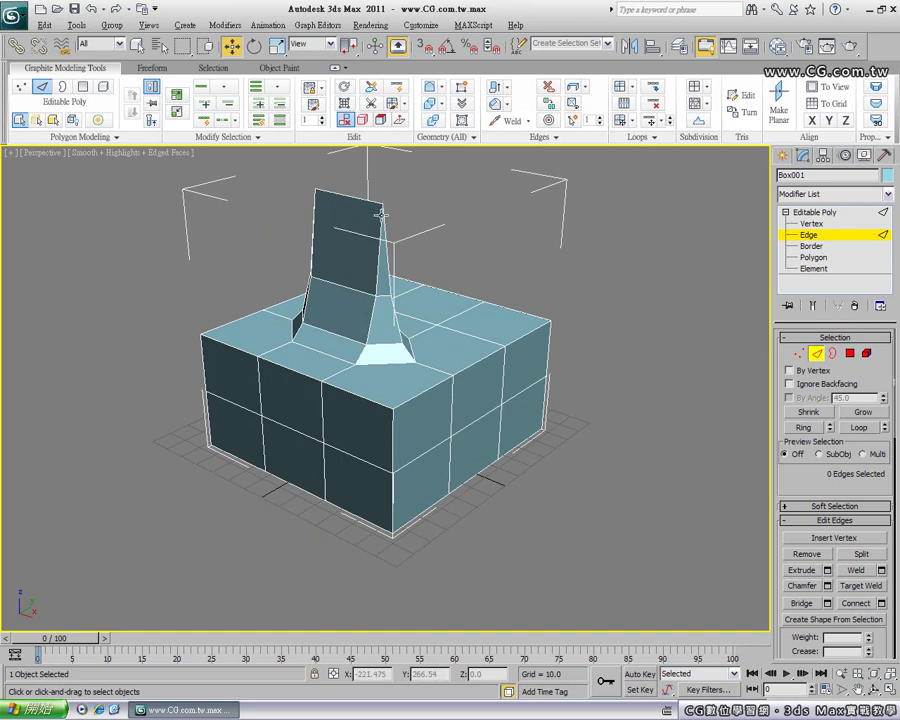
middle_click_drag(415, 305, 343, 315, "alt")
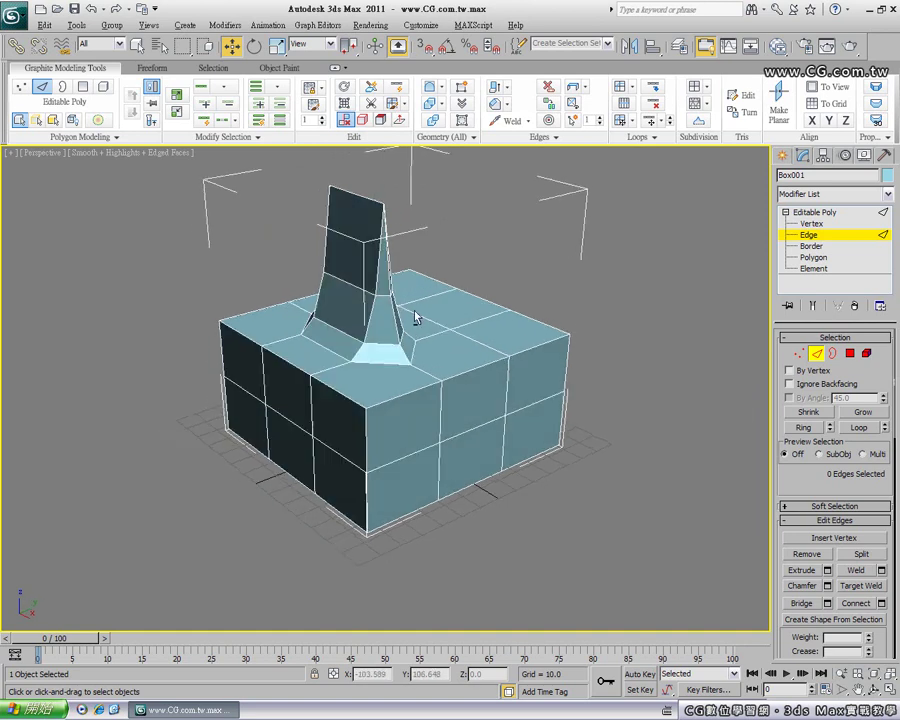
mouse_move(437, 293)
middle_mouse_down("alt")
mouse_move(418, 320)
mouse_move(424, 316)
middle_mouse_up("alt")
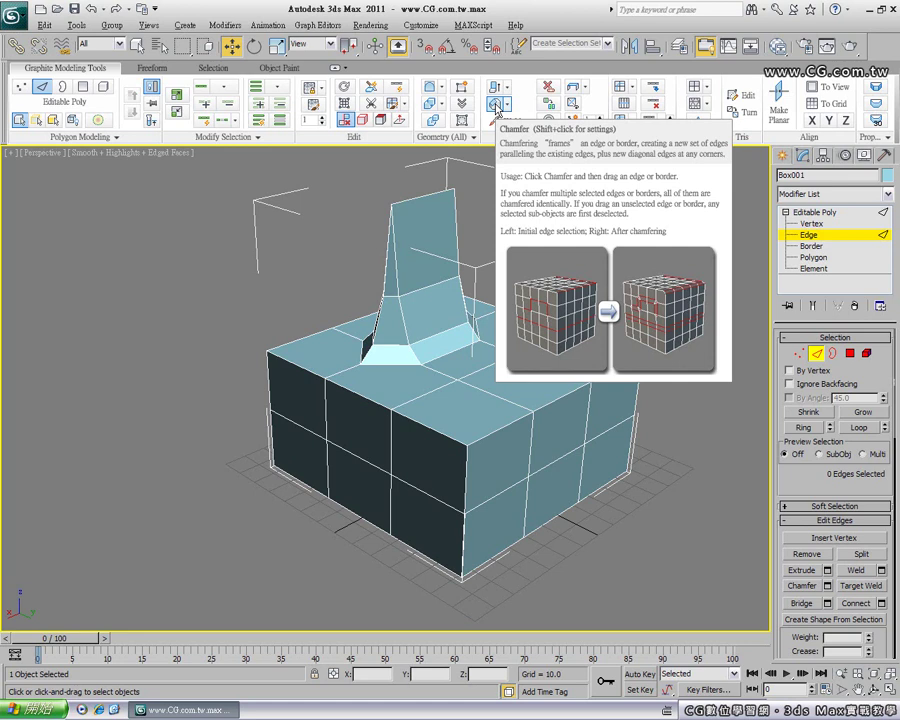
left_click(412, 200)
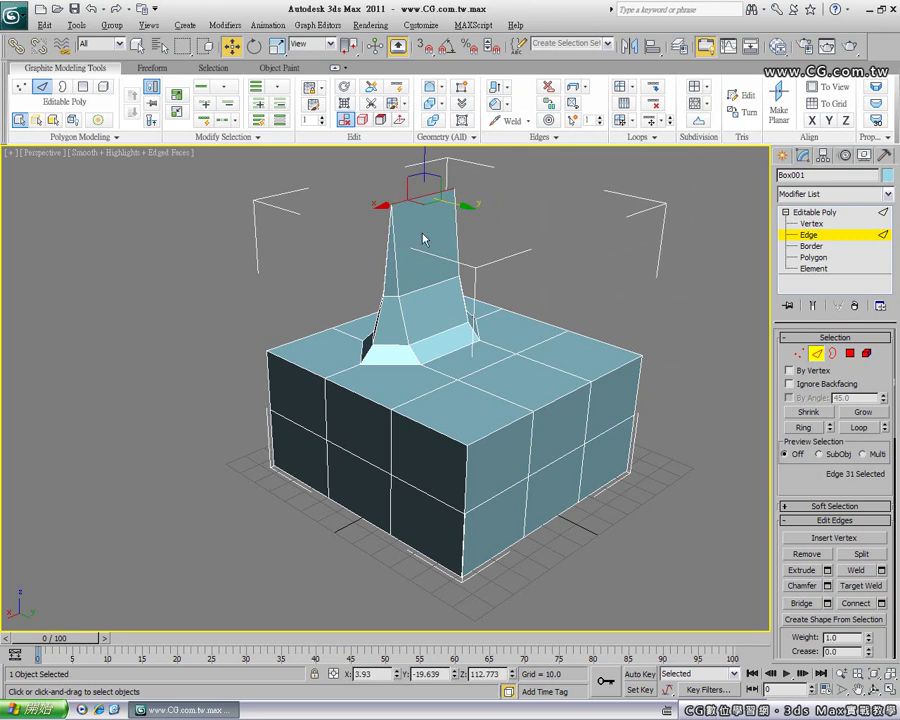
middle_click_drag(418, 236, 418, 287, "alt")
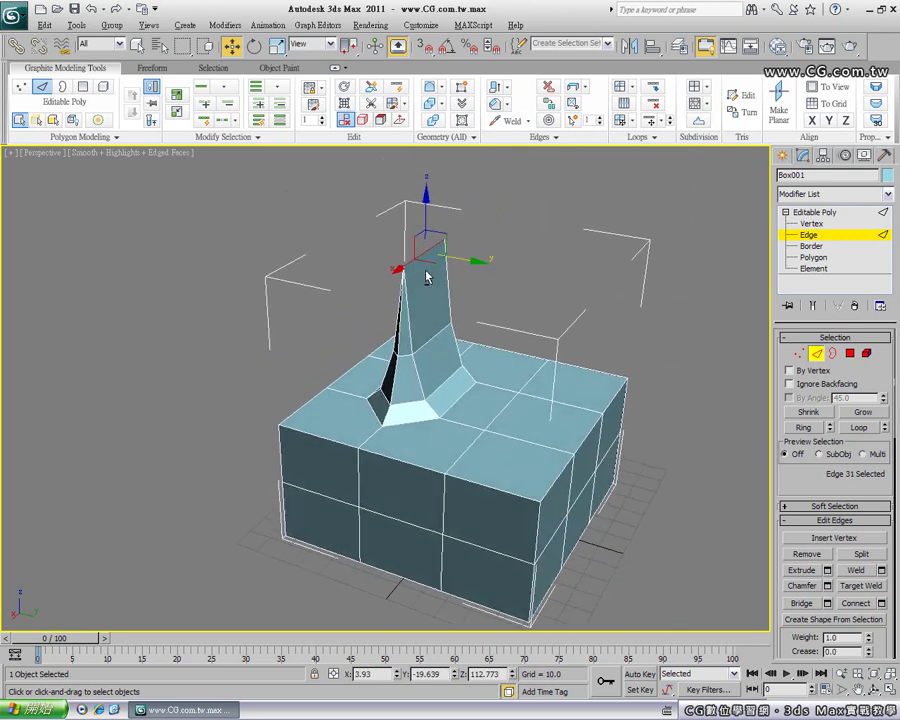
left_click(496, 105)
left_click_drag(414, 266, 414, 262)
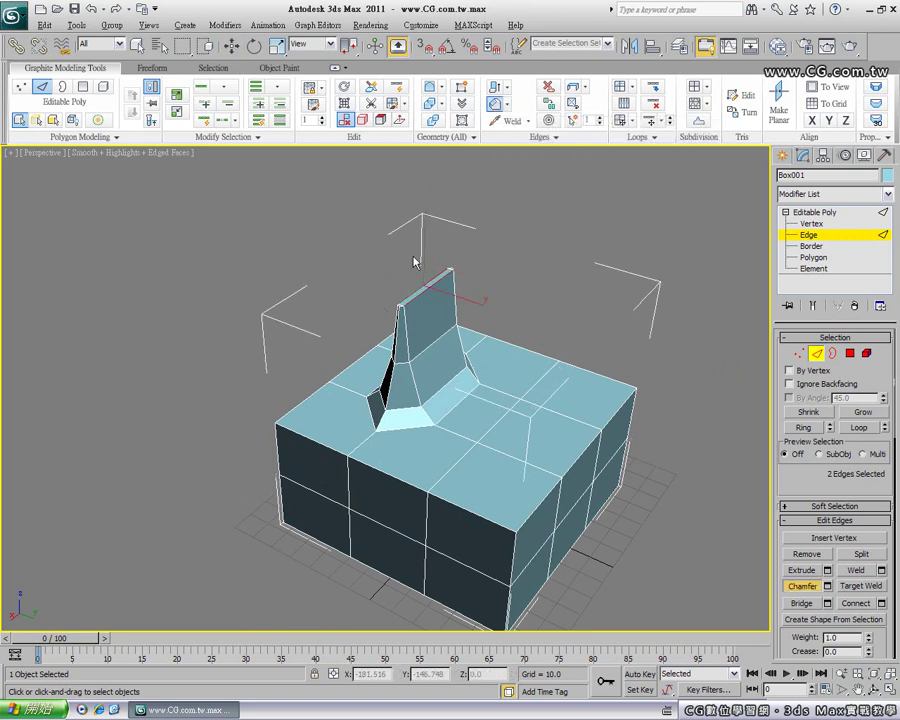
mouse_move(425, 310)
middle_mouse_down("alt")
mouse_move(479, 283)
mouse_move(424, 316)
middle_mouse_up("alt")
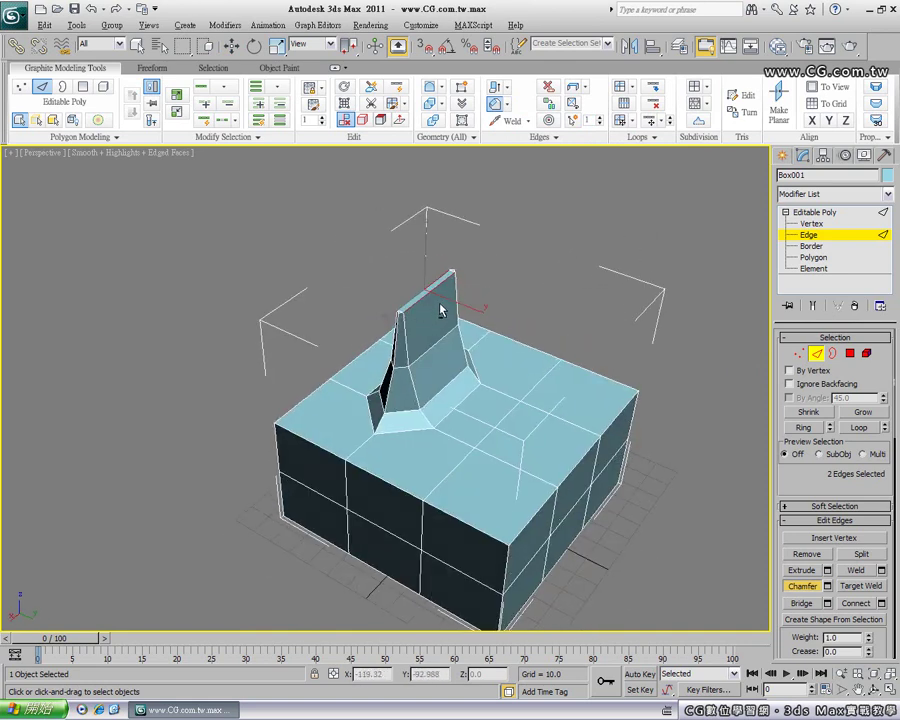
key("ctrl+z")
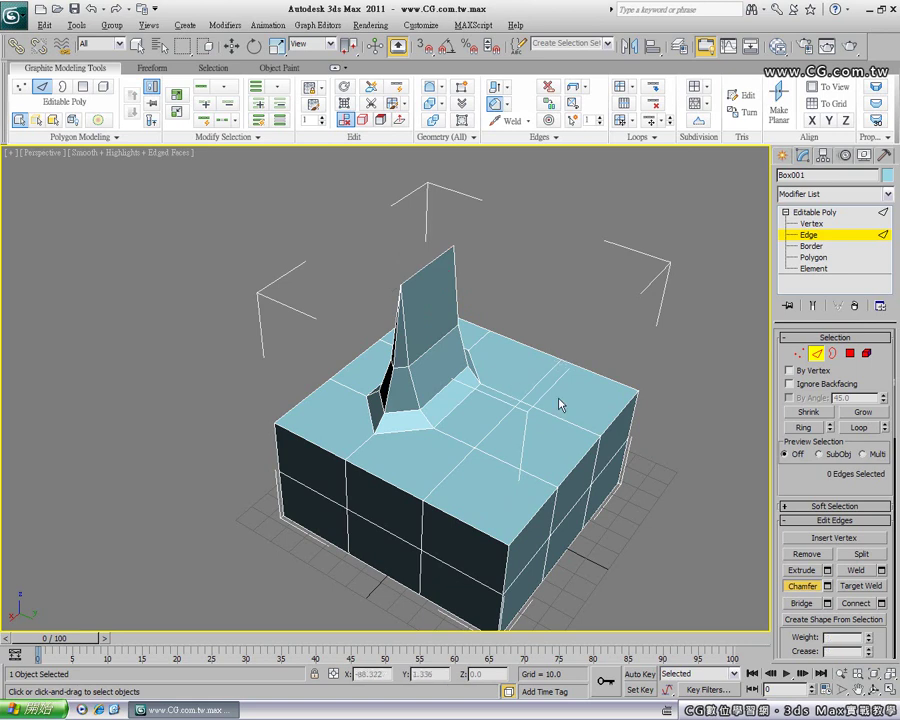
middle_click_drag(560, 349, 530, 470, "alt")
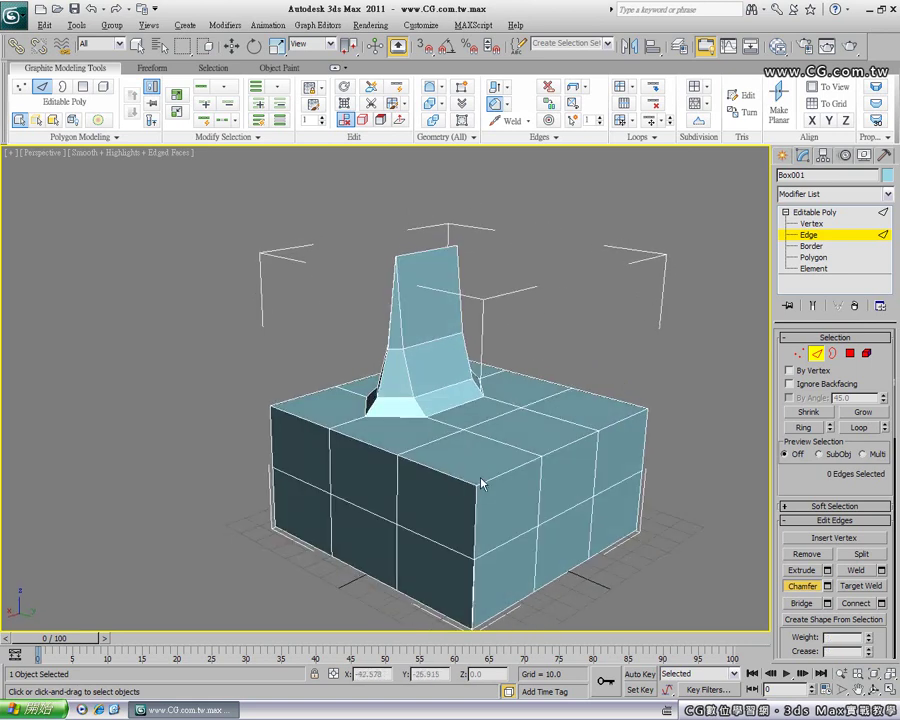
mouse_move(563, 457)
middle_mouse_down("alt")
mouse_move(503, 390)
mouse_move(473, 406)
middle_mouse_up("alt")
Step: Undo a trial chamfer on the box's front top corner edge and return to plain selection
left_click_drag(466, 445, 444, 380)
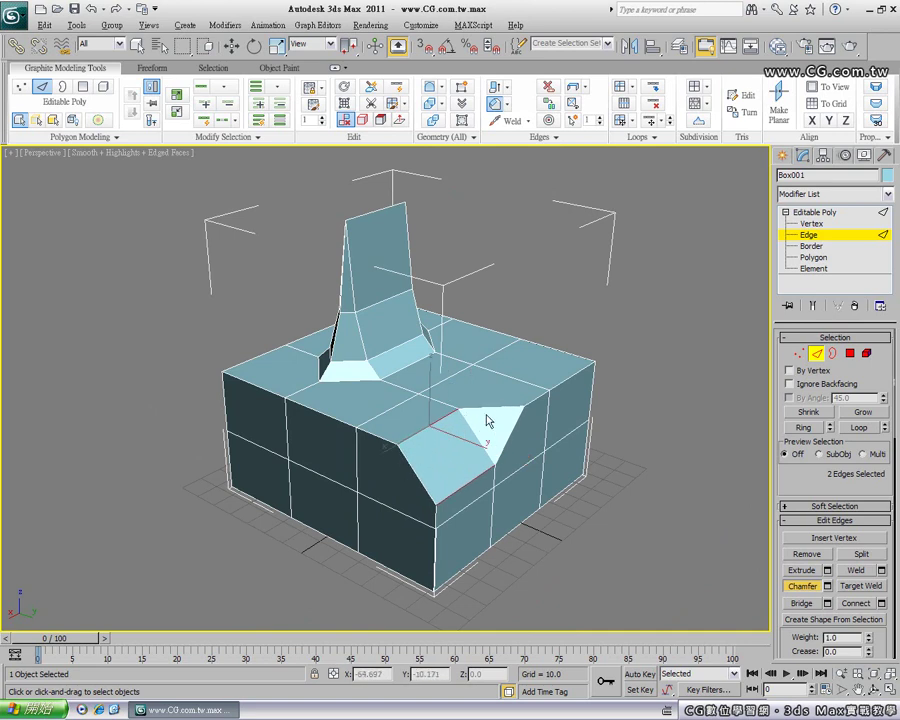
key("ctrl+z")
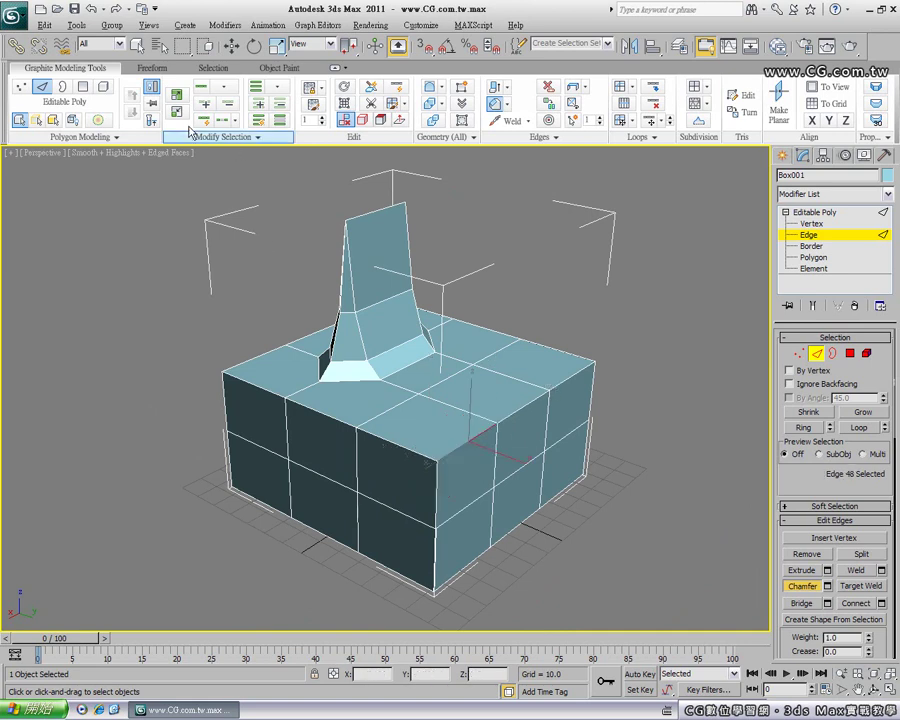
left_click(231, 46)
left_click(601, 405)
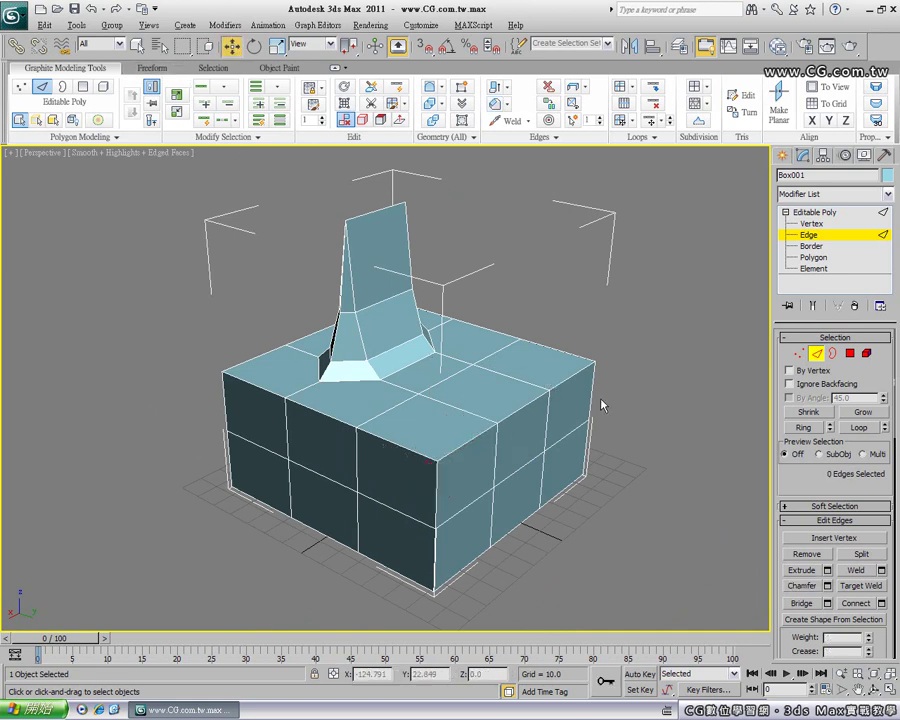
Step: Select three top rim edges along the box's front-right side
left_click(464, 440)
left_click(520, 410, "ctrl")
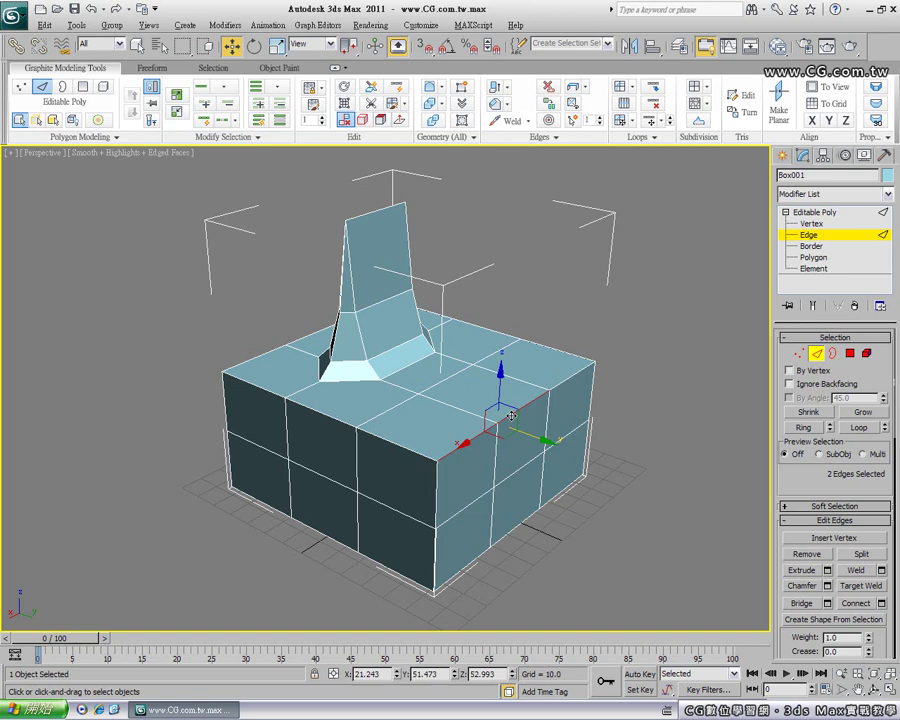
left_click(566, 384, "ctrl")
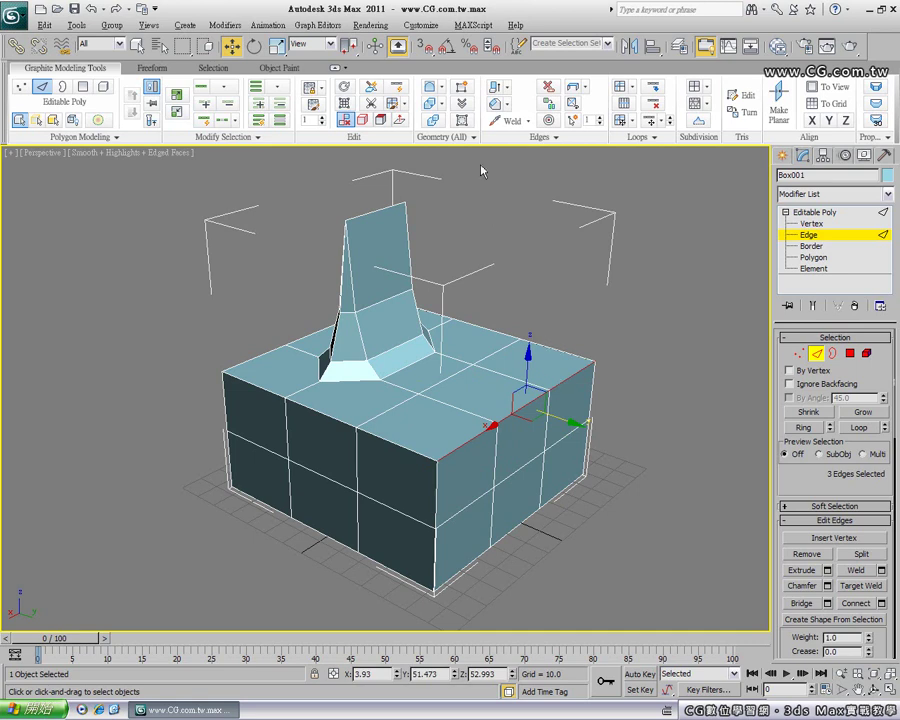
Step: Chamfer the three selected front-right rim edges into a bevel, then undo it
left_click(494, 104)
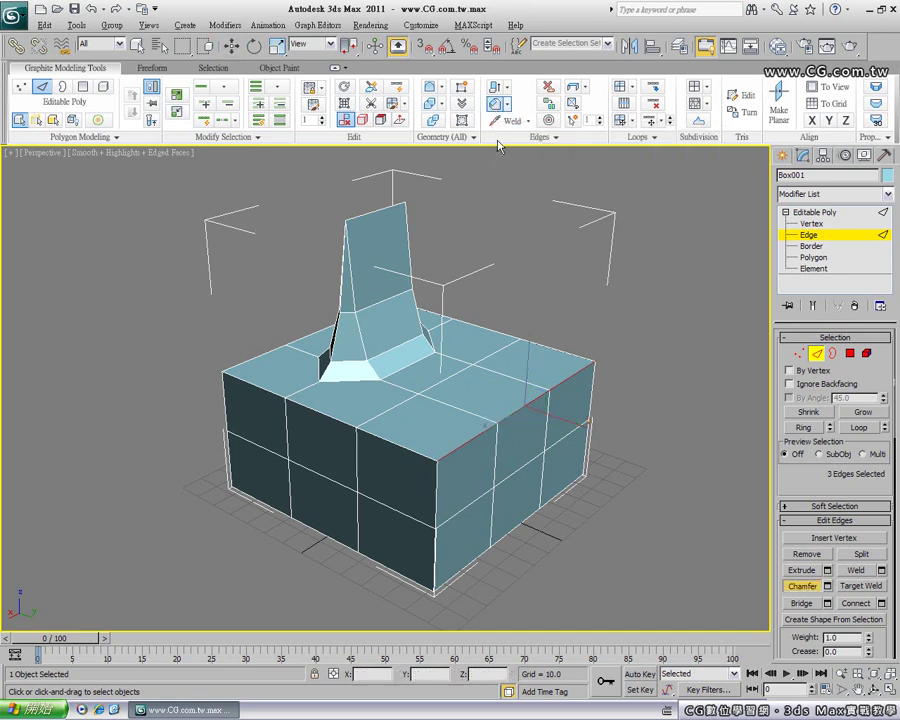
left_click_drag(518, 403, 492, 356)
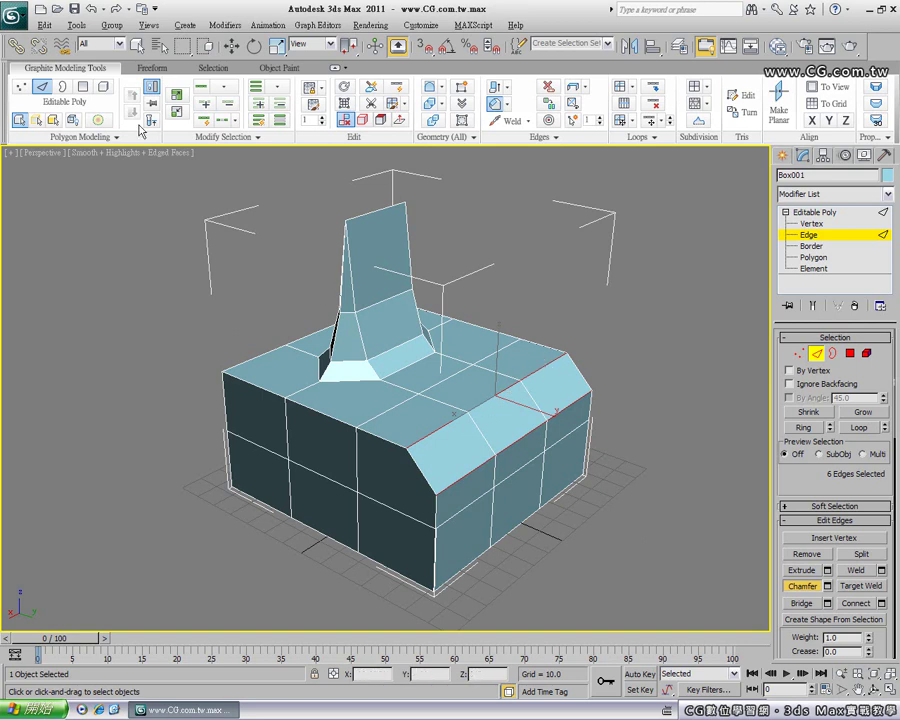
left_click(89, 8)
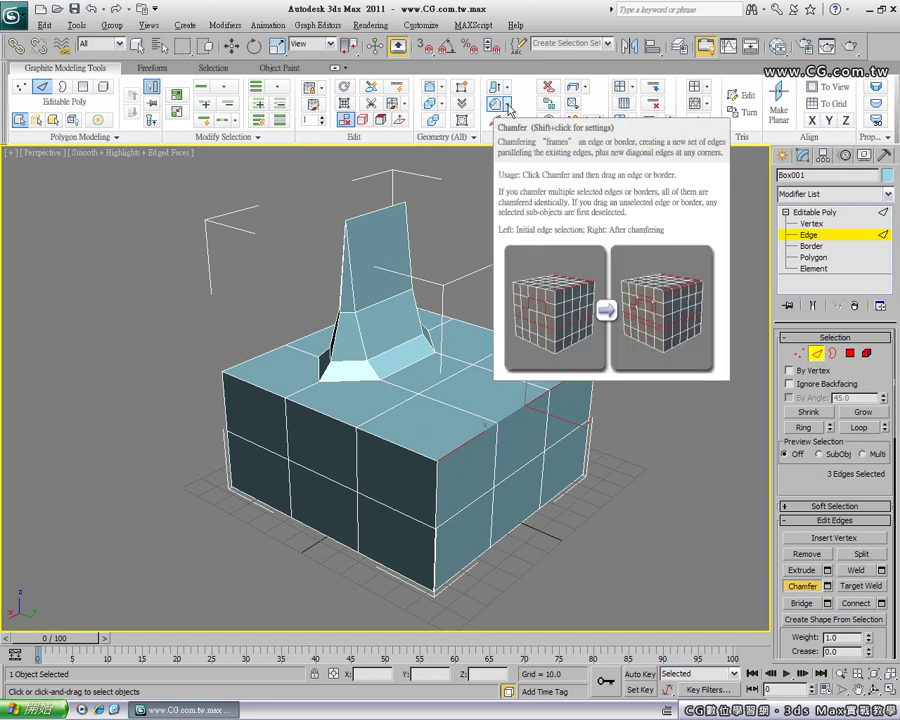
left_click(508, 106)
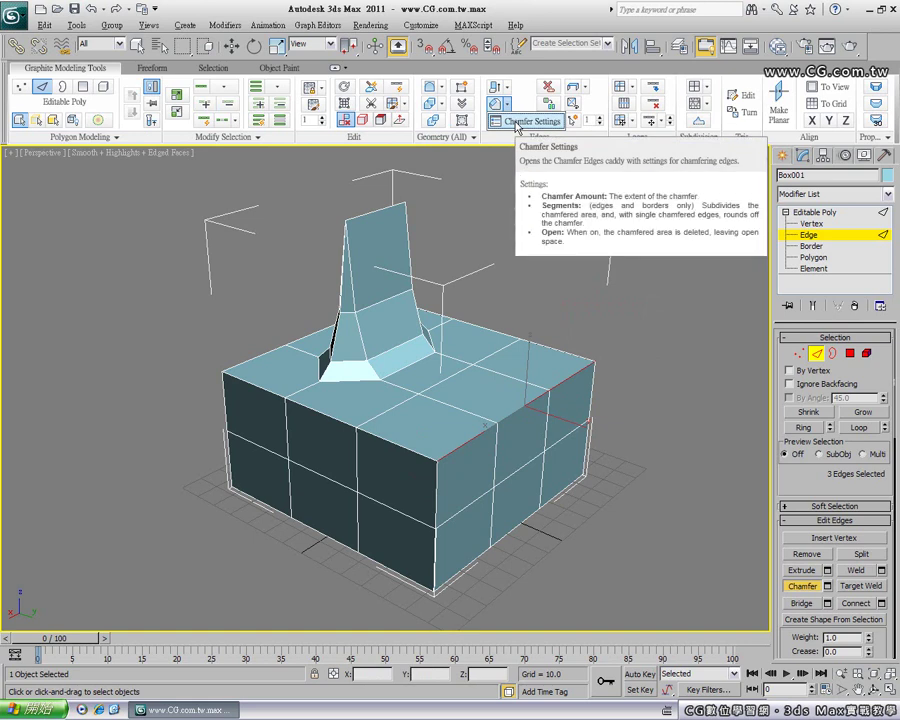
left_click(518, 127)
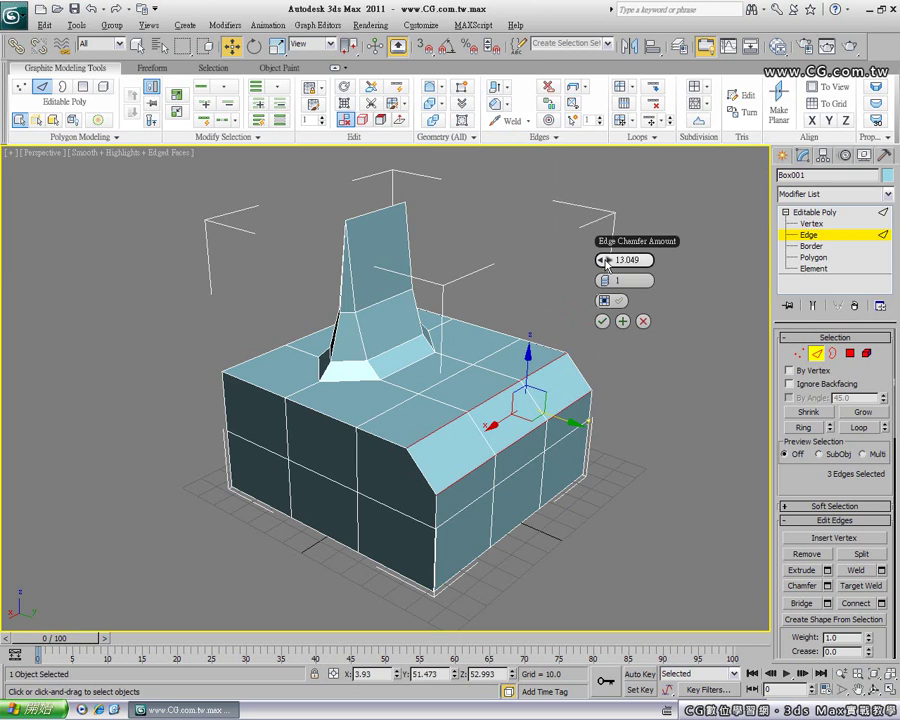
mouse_move(608, 262)
left_mouse_down()
mouse_move(631, 247)
mouse_move(610, 244)
left_mouse_up()
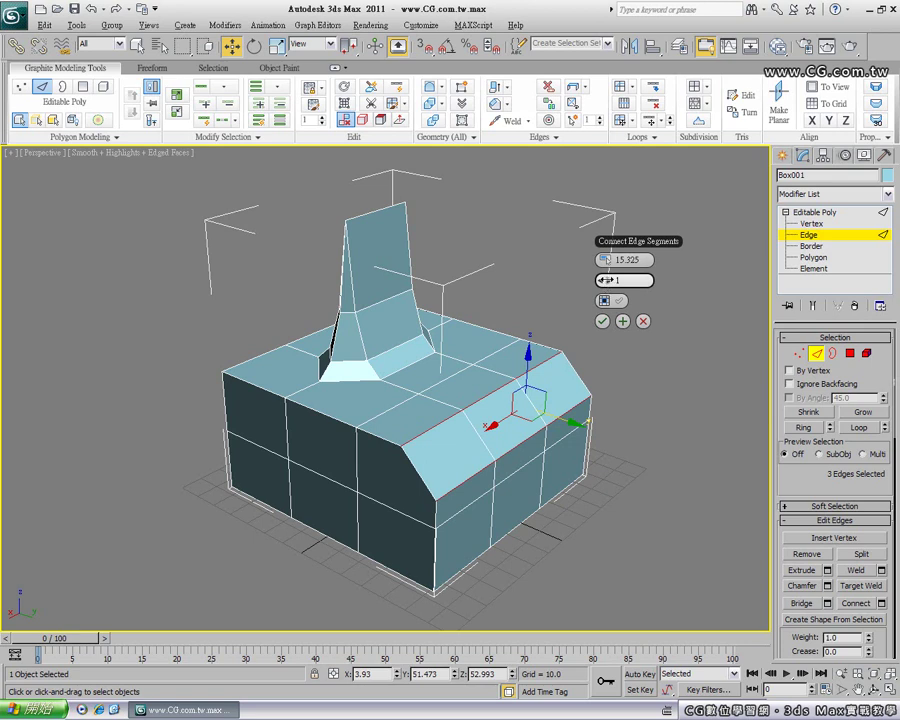
left_click_drag(604, 280, 616, 280)
left_click(608, 284)
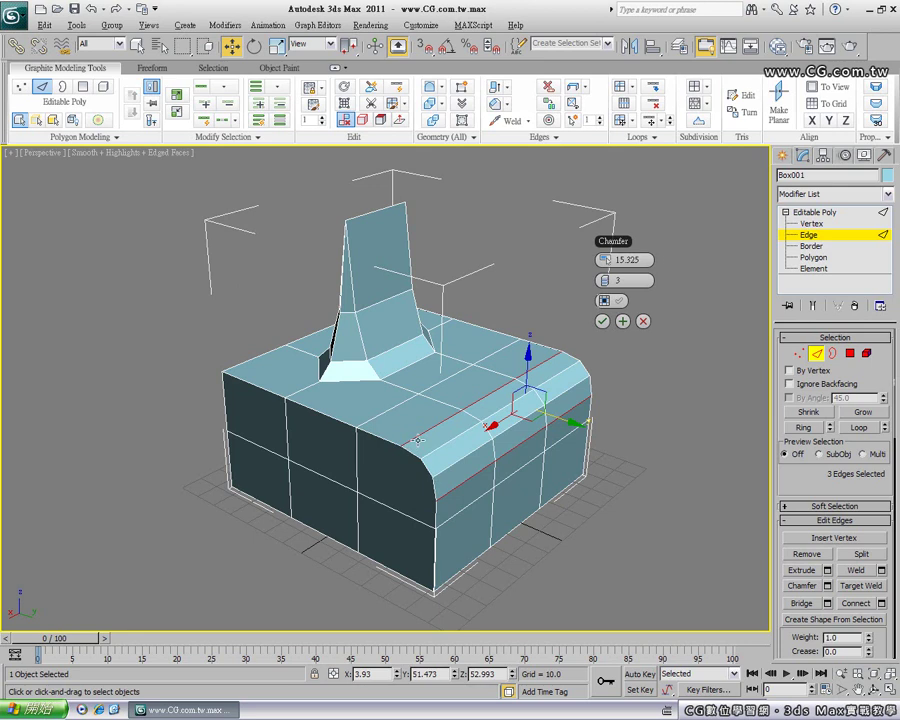
left_click(611, 283)
double_click(611, 283)
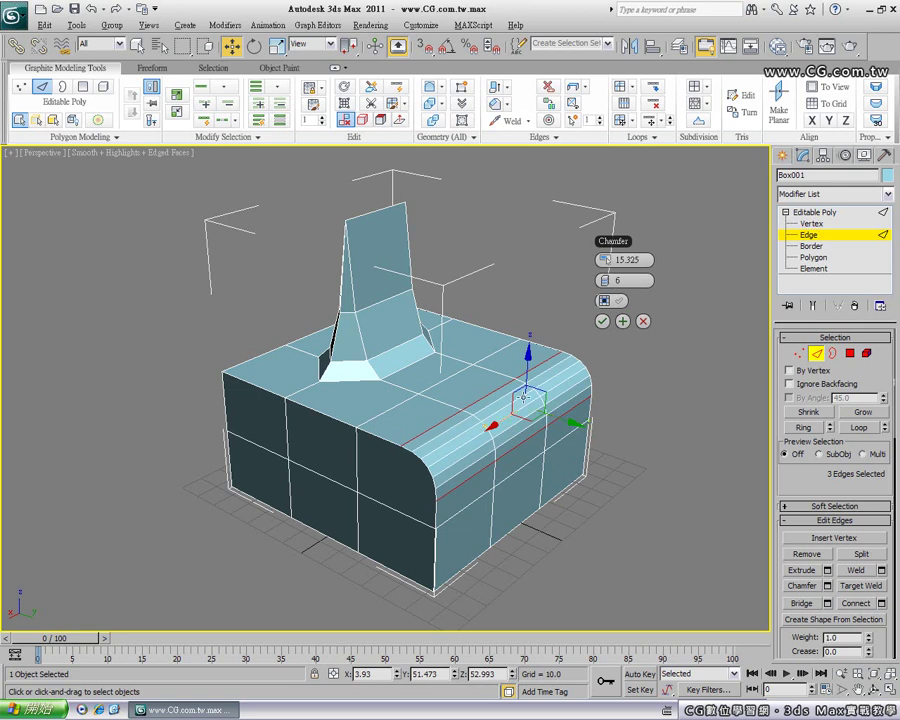
left_click(616, 302)
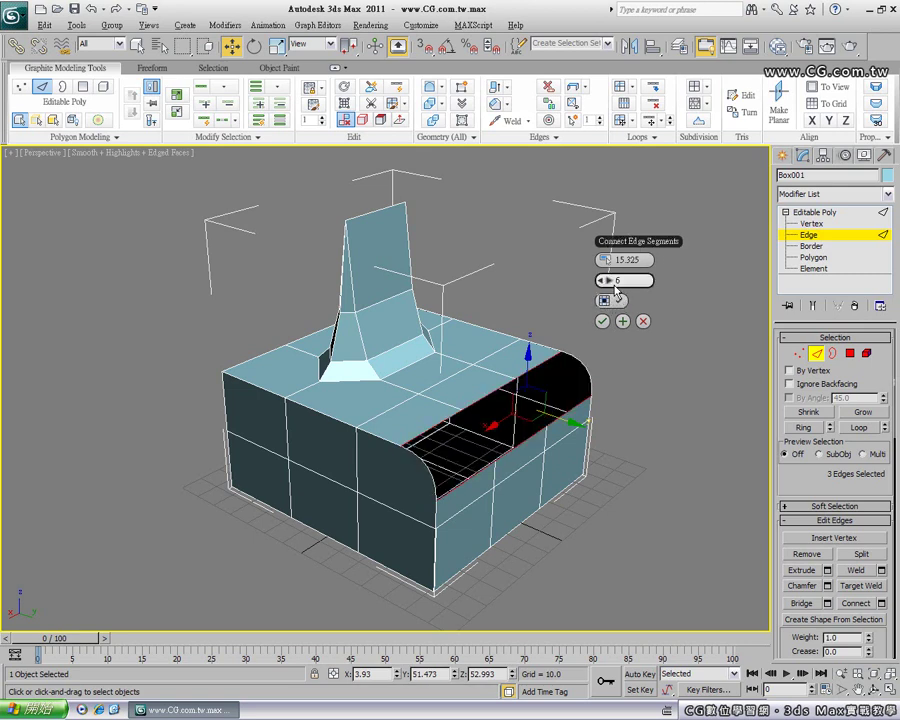
left_click(604, 302)
left_click(607, 302)
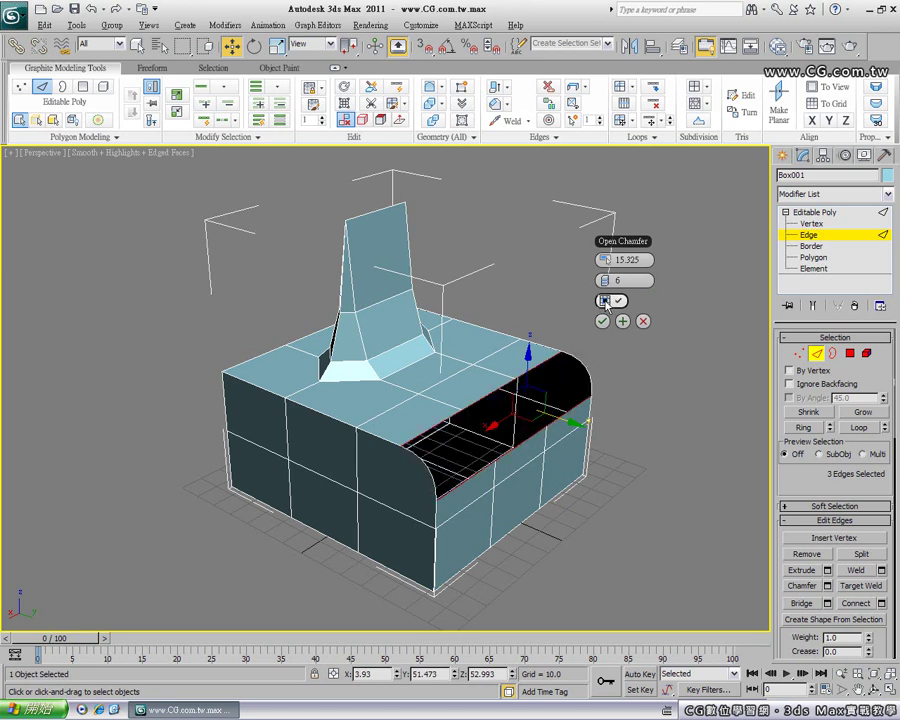
left_click(612, 303)
left_click(610, 301)
left_click(610, 301)
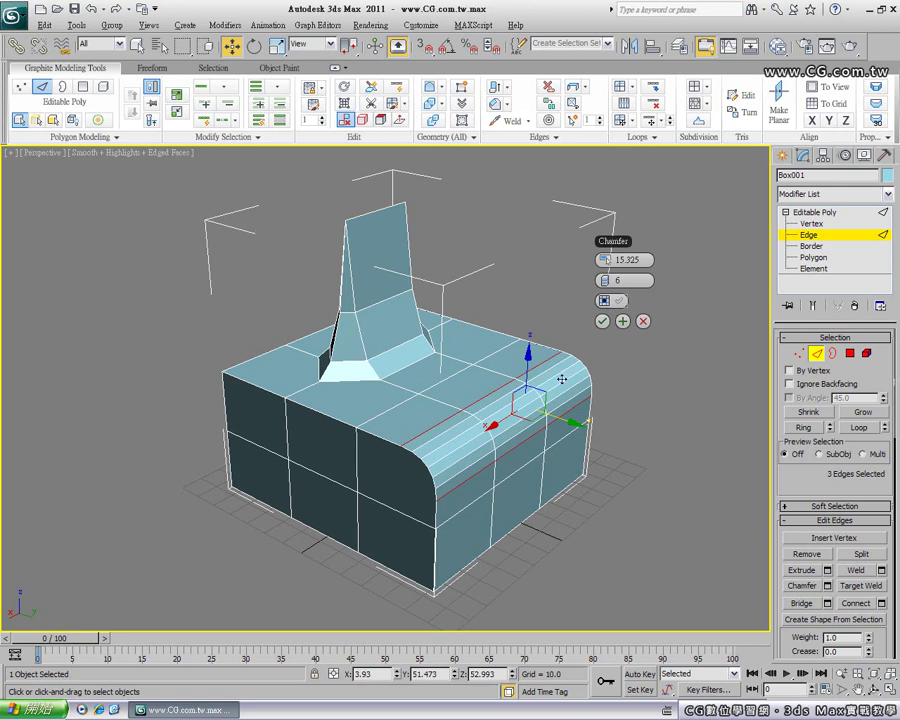
left_click(644, 321)
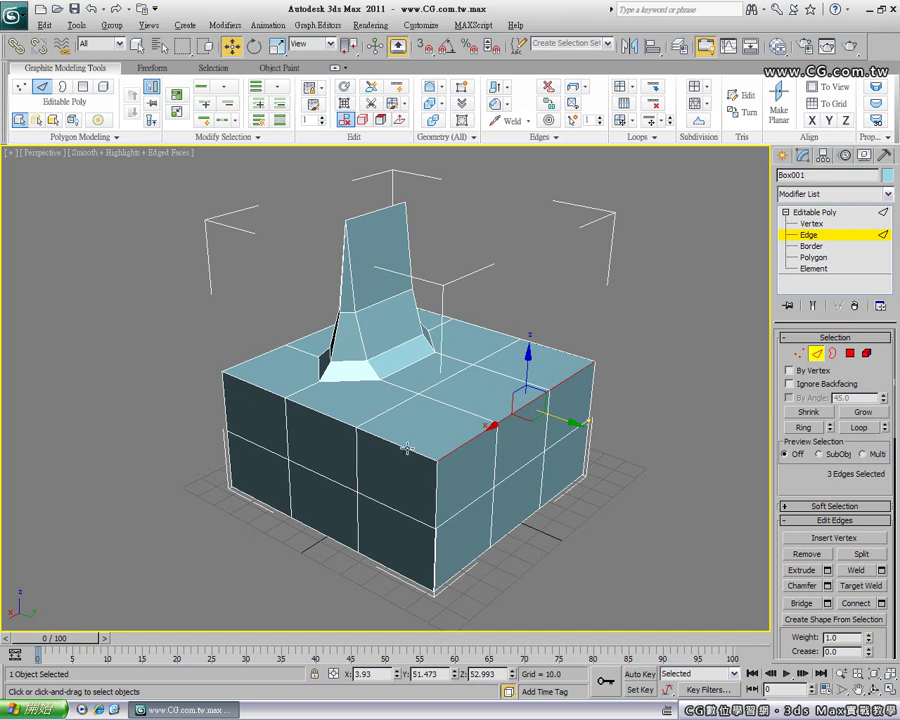
Step: Add every top perimeter edge to the selection until all twelve rim edges are selected
left_click(400, 446, "ctrl")
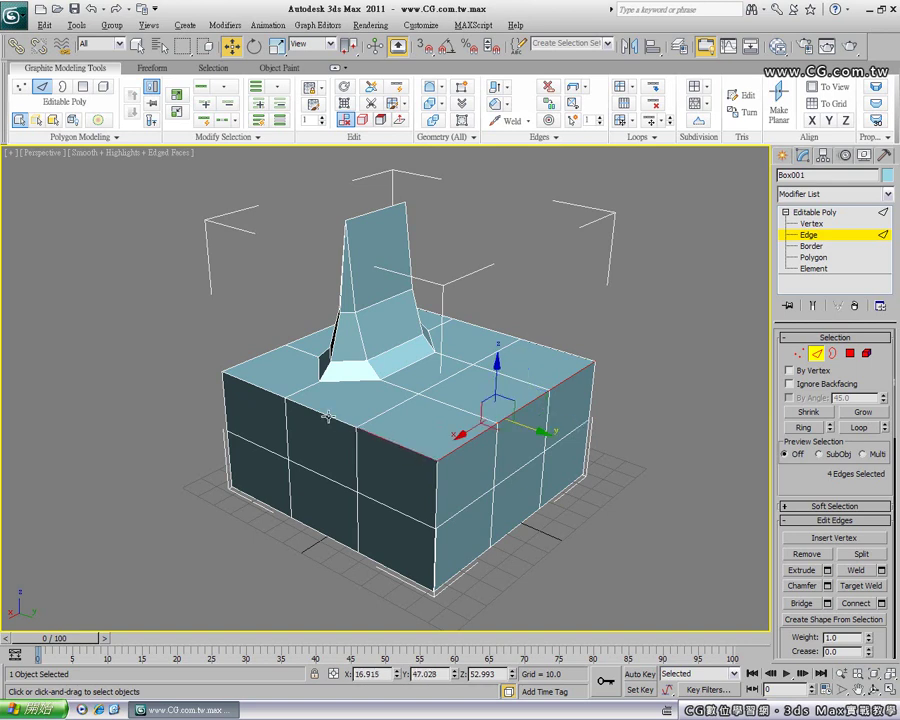
left_click(262, 390, "ctrl")
left_click(252, 362, "ctrl")
left_click(296, 337, "ctrl")
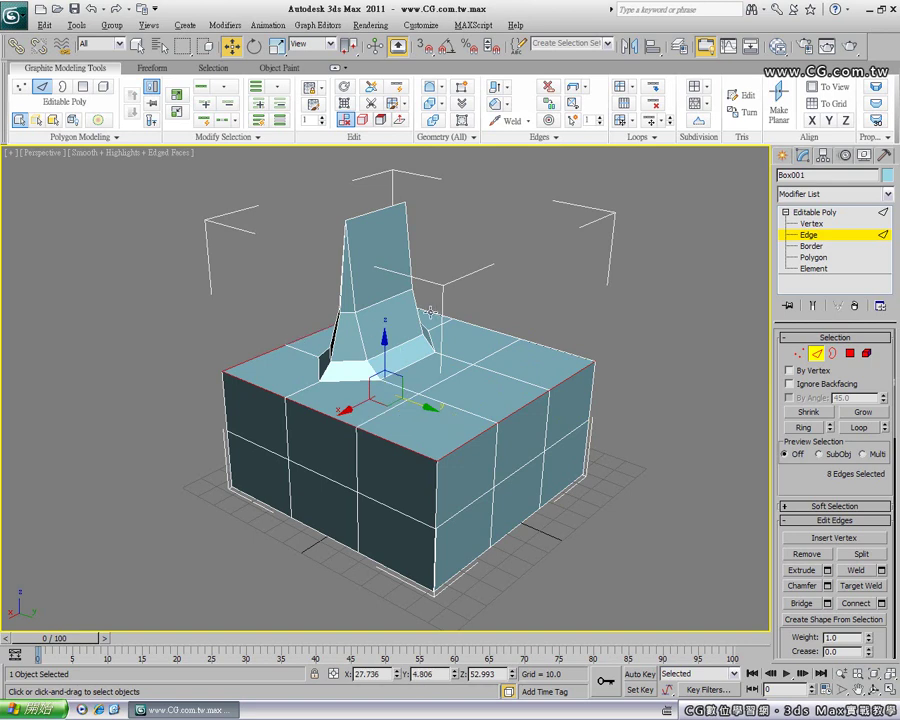
left_click(476, 318, "ctrl")
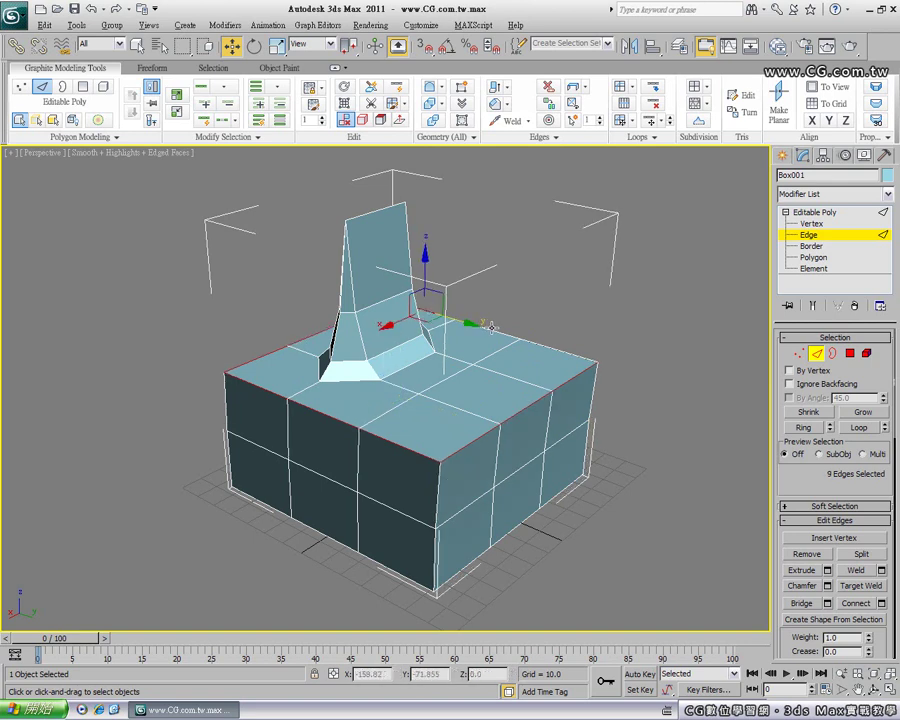
left_click(547, 347, "ctrl")
middle_click_drag(425, 383, 386, 392, "alt")
left_click(396, 404, "ctrl")
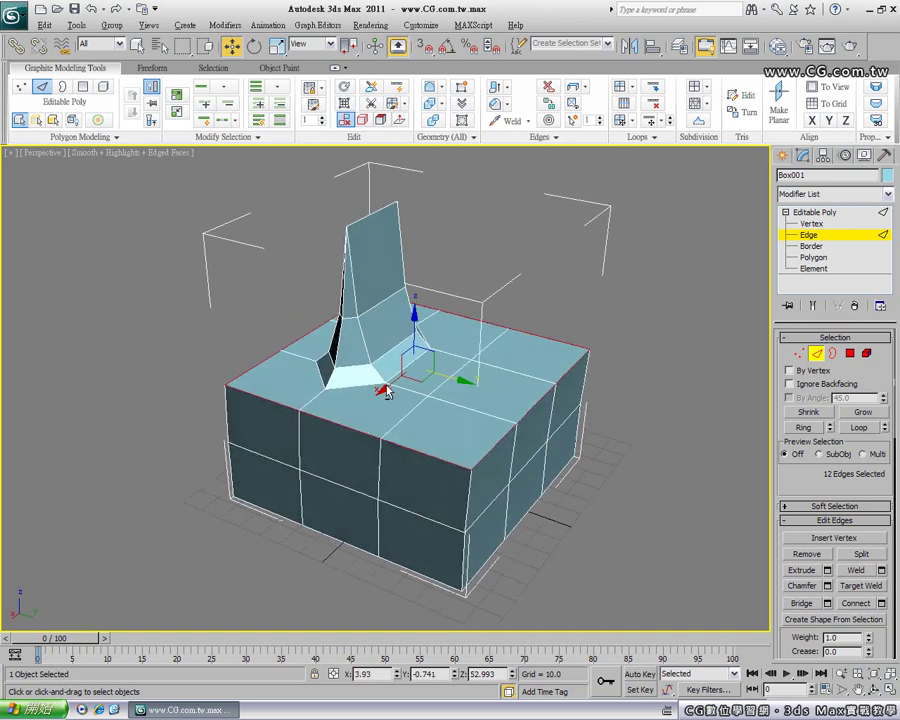
middle_click_drag(578, 352, 551, 411, "alt")
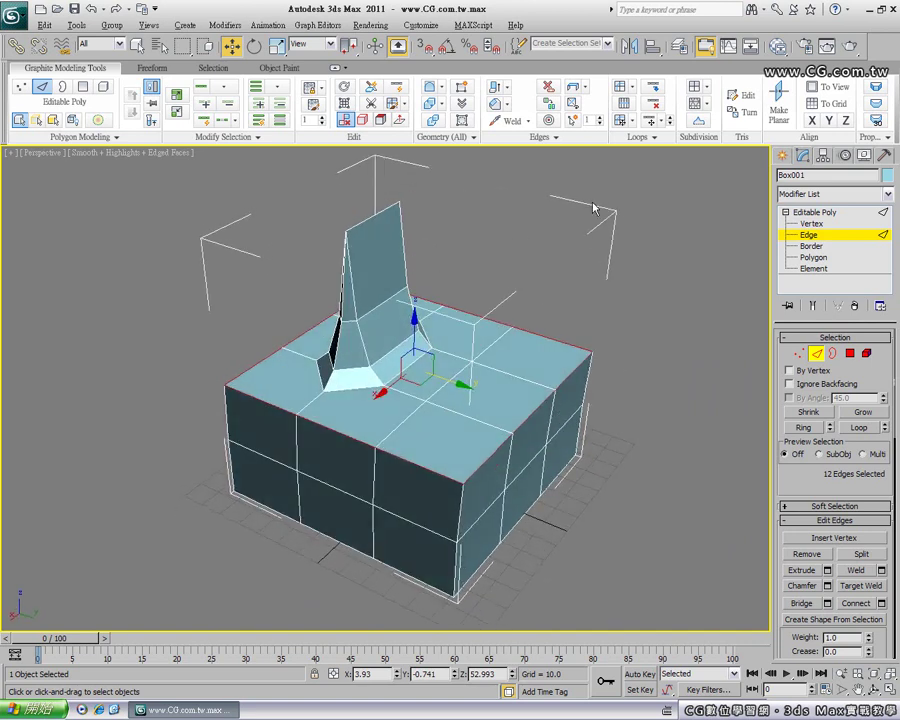
left_click_drag(440, 380, 420, 338)
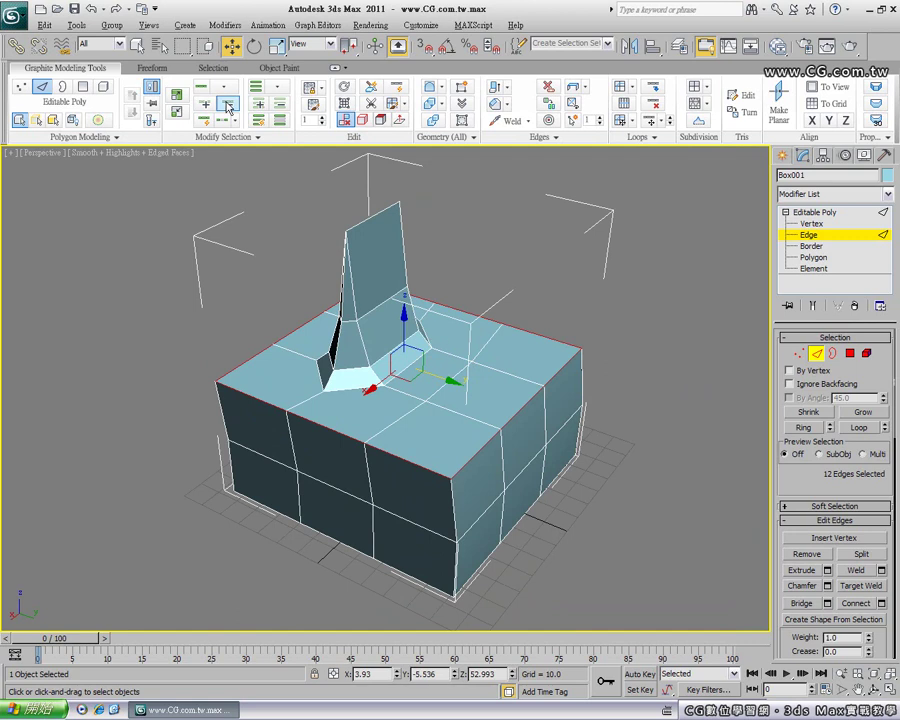
left_click(137, 50)
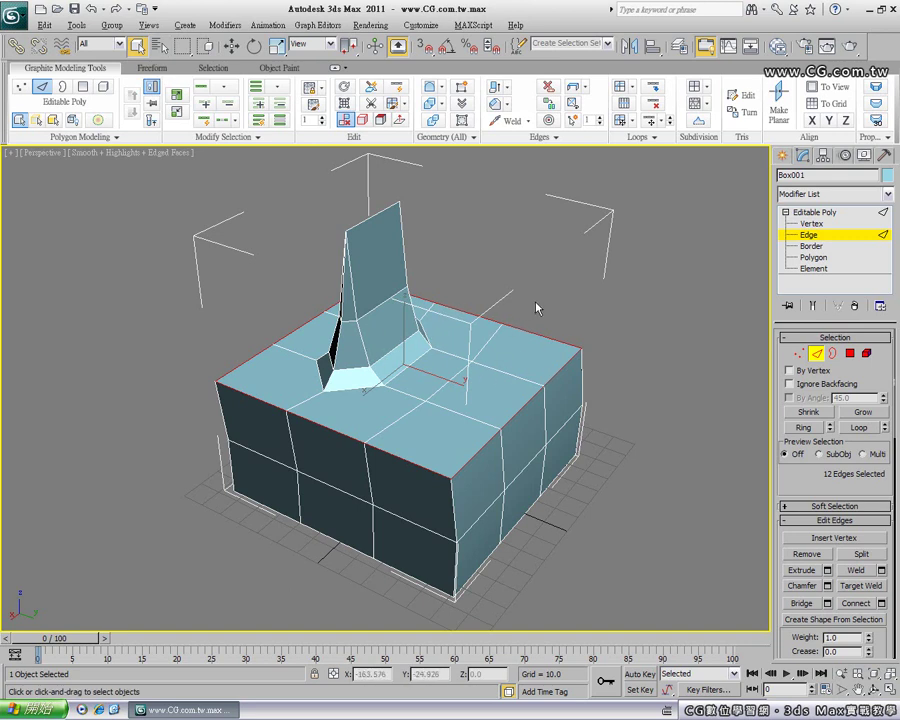
Step: Chamfer all twelve rim edges with 6 segments and an amount of about 5.766
left_click(507, 105)
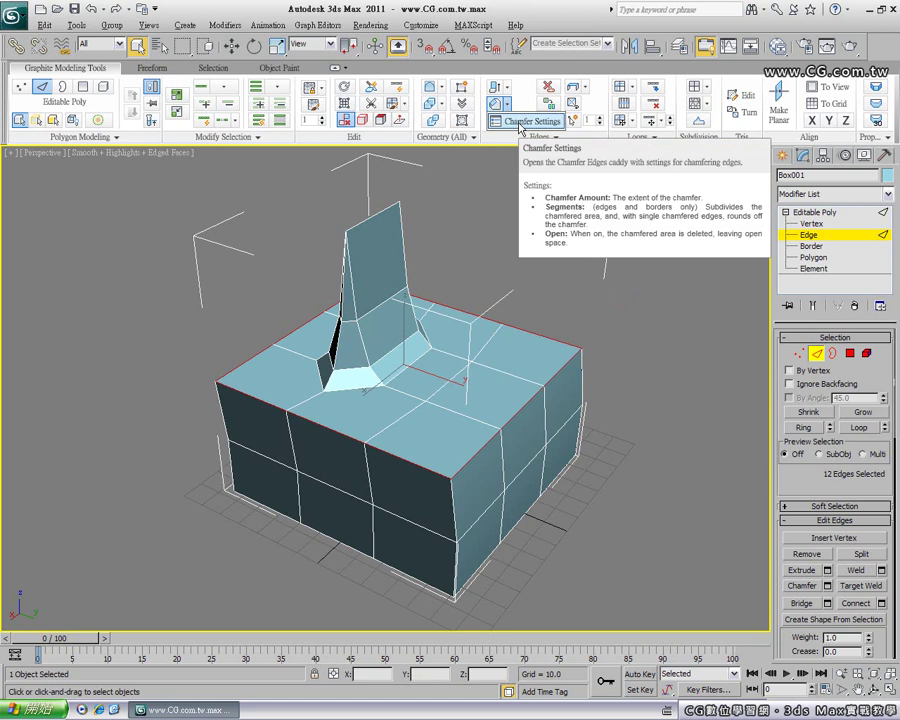
left_click(520, 122)
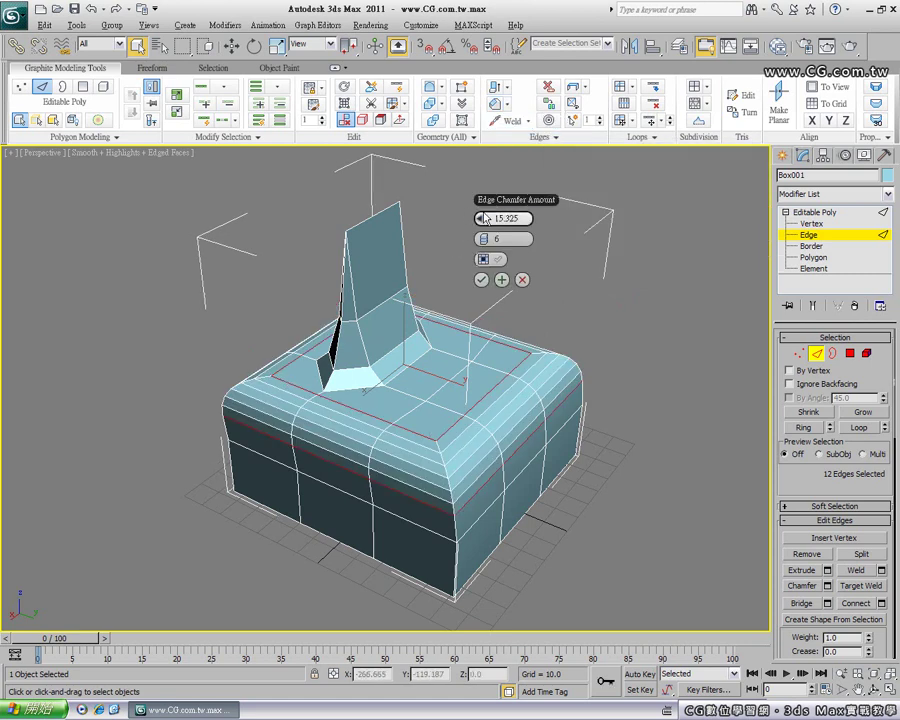
left_click_drag(481, 218, 448, 216)
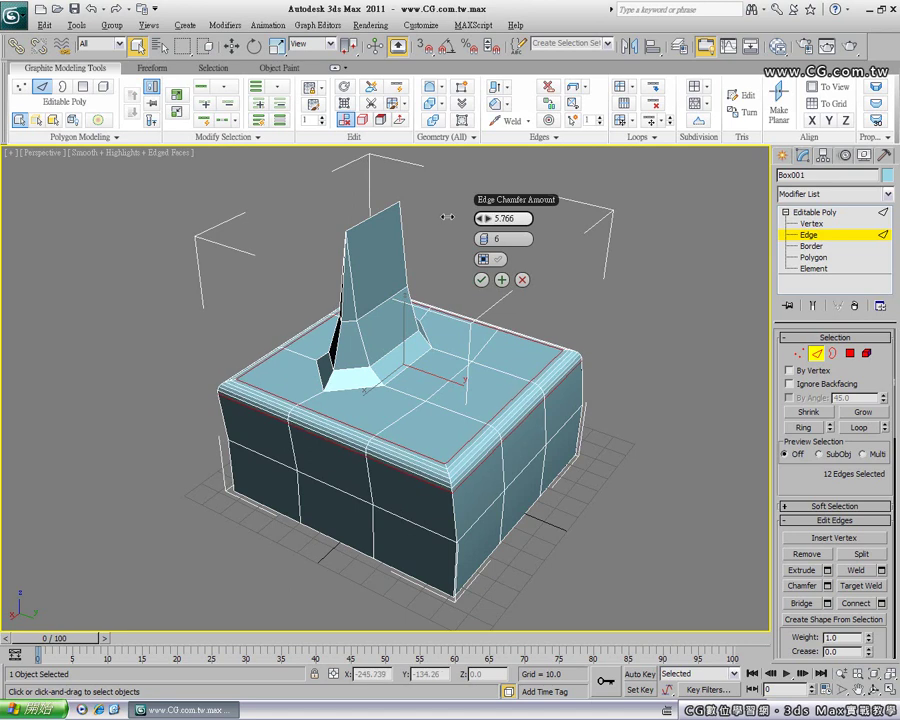
left_click(482, 281)
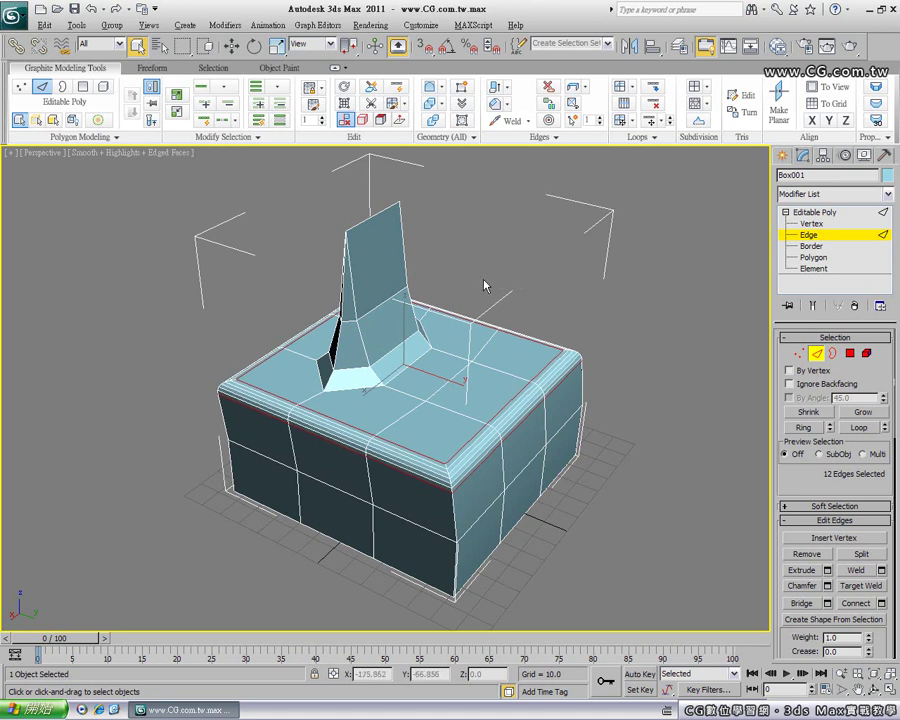
left_click(625, 337)
mouse_move(469, 465)
middle_mouse_down("alt")
mouse_move(444, 426)
mouse_move(486, 414)
mouse_move(585, 419)
mouse_move(589, 426)
mouse_move(422, 434)
mouse_move(442, 466)
mouse_move(546, 462)
middle_mouse_up("alt")
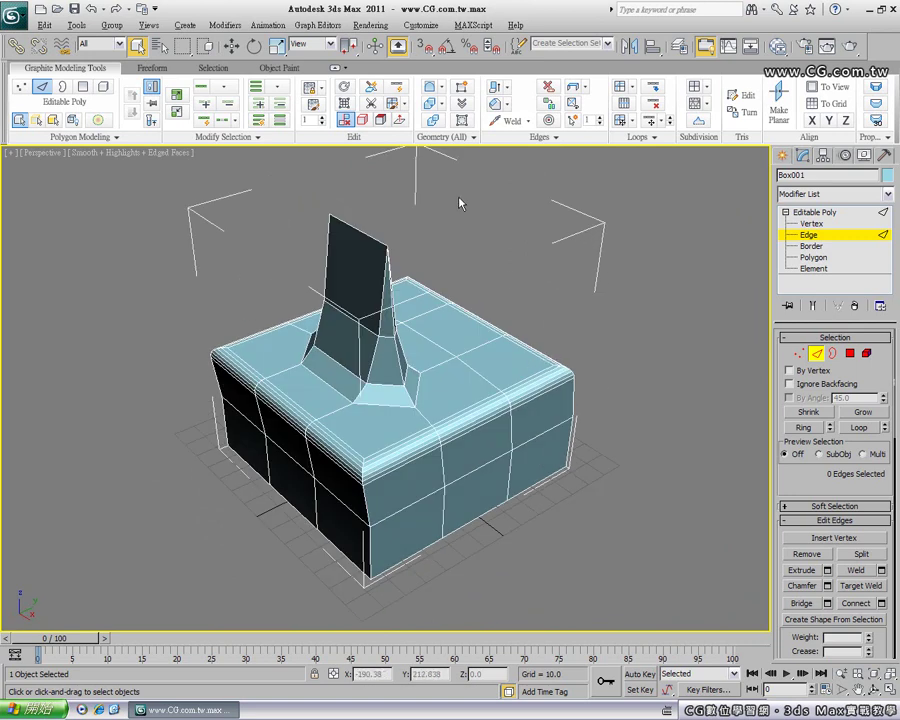
Step: Undo the six-segment rim chamfer and the twelve-edge selection, restoring square top edges
key("ctrl+z")
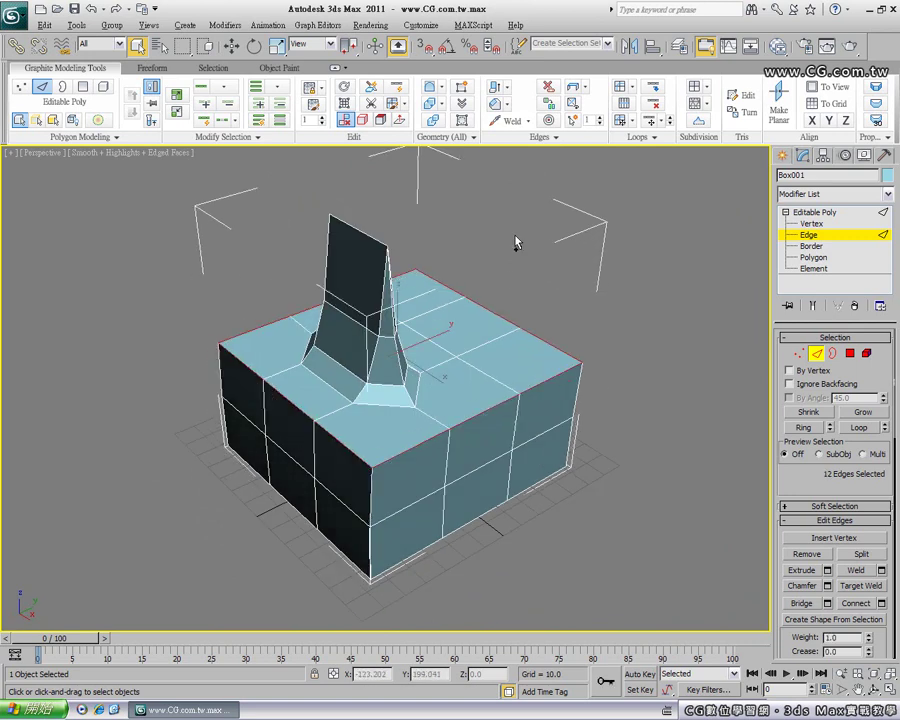
key("ctrl+z")
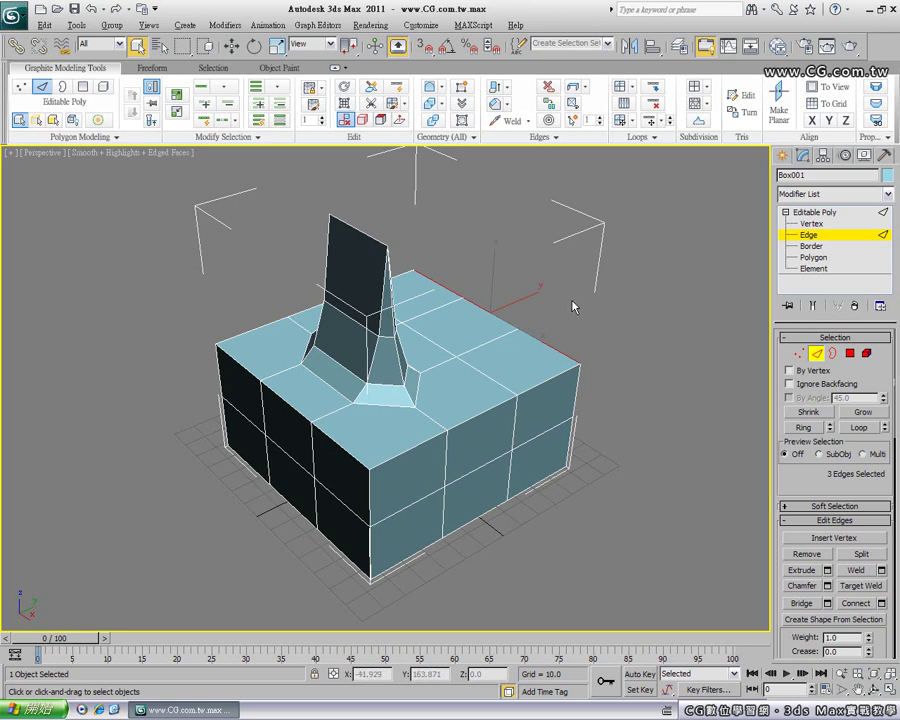
middle_click_drag(518, 381, 350, 385, "alt")
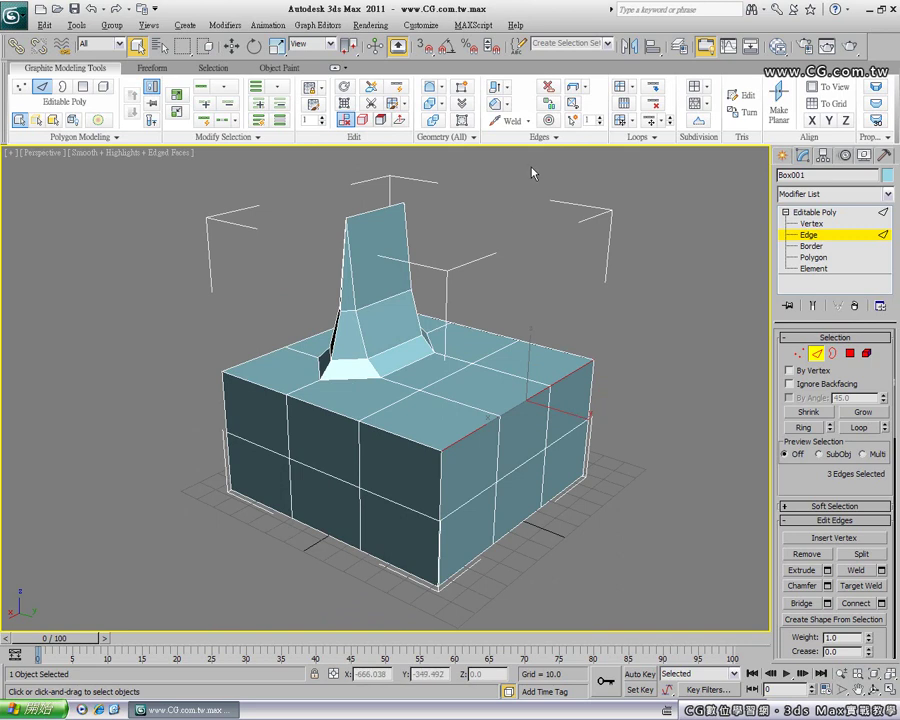